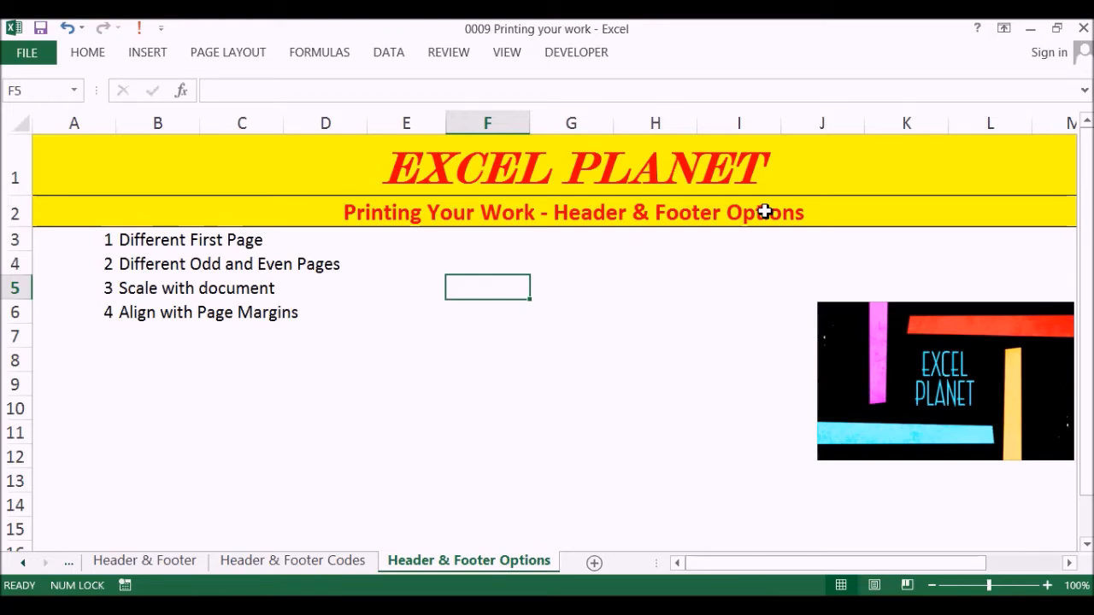
Switch the worksheet to Page Layout view and show the header and footer options for the centre header section.
left_click(247, 52)
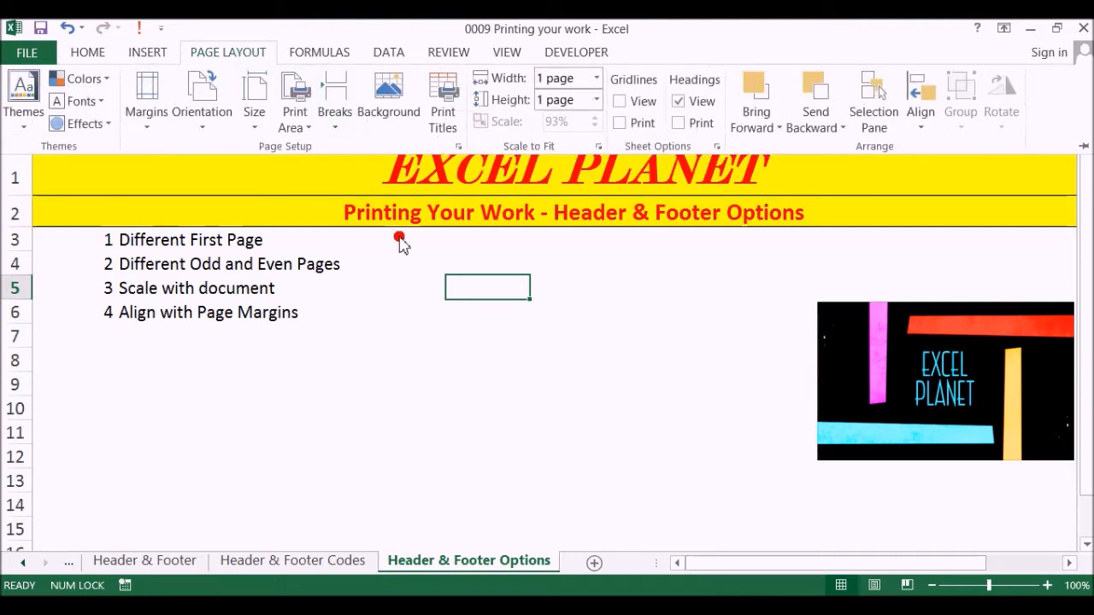
left_click(513, 53)
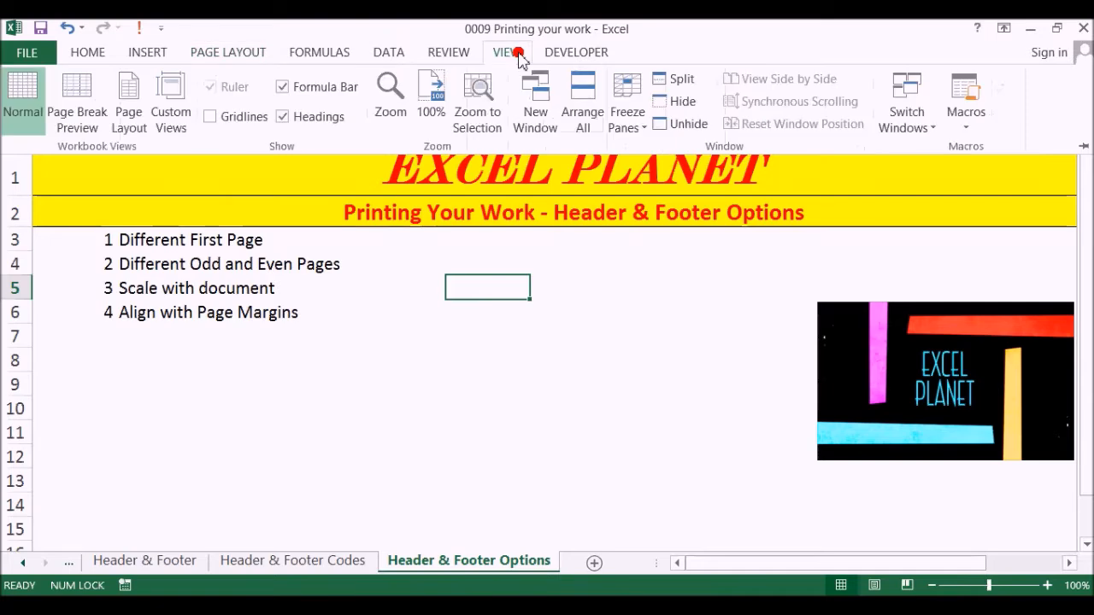
left_click(132, 99)
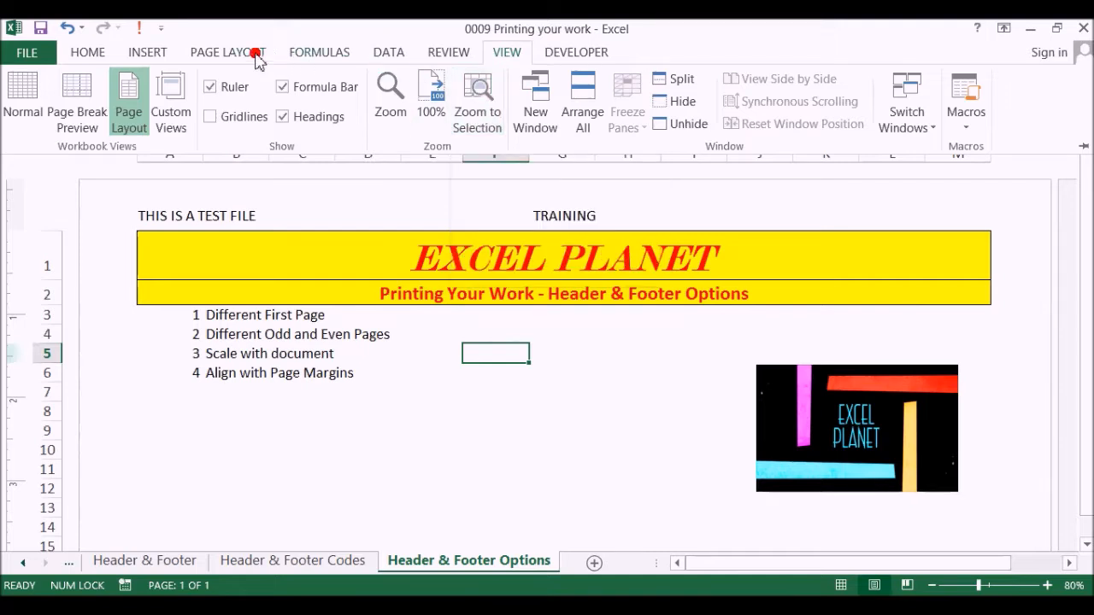
left_click(547, 214)
left_click(523, 219)
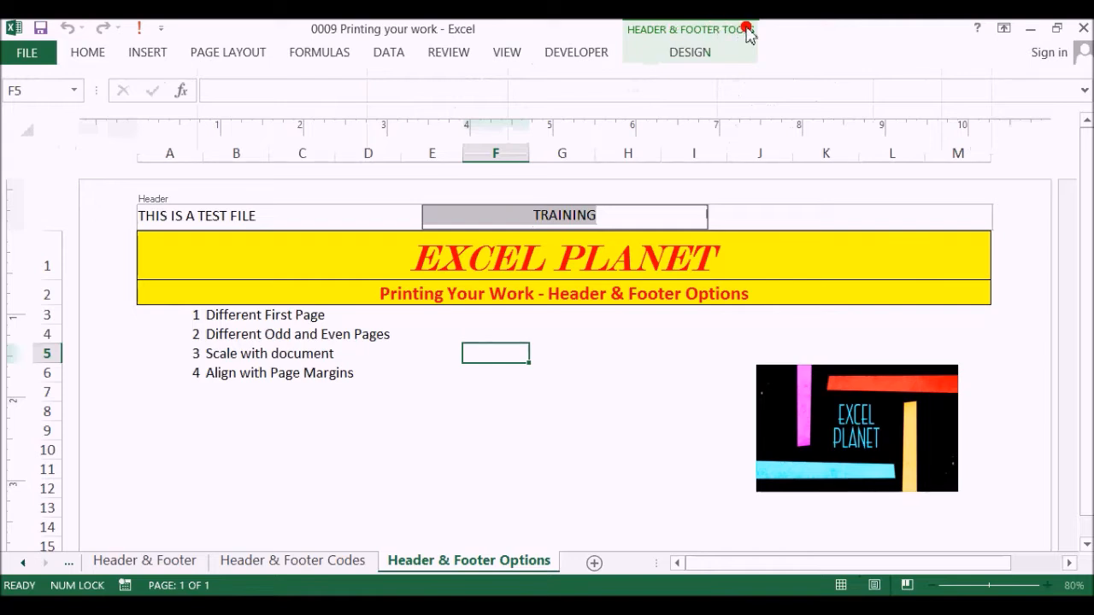
left_click(692, 64)
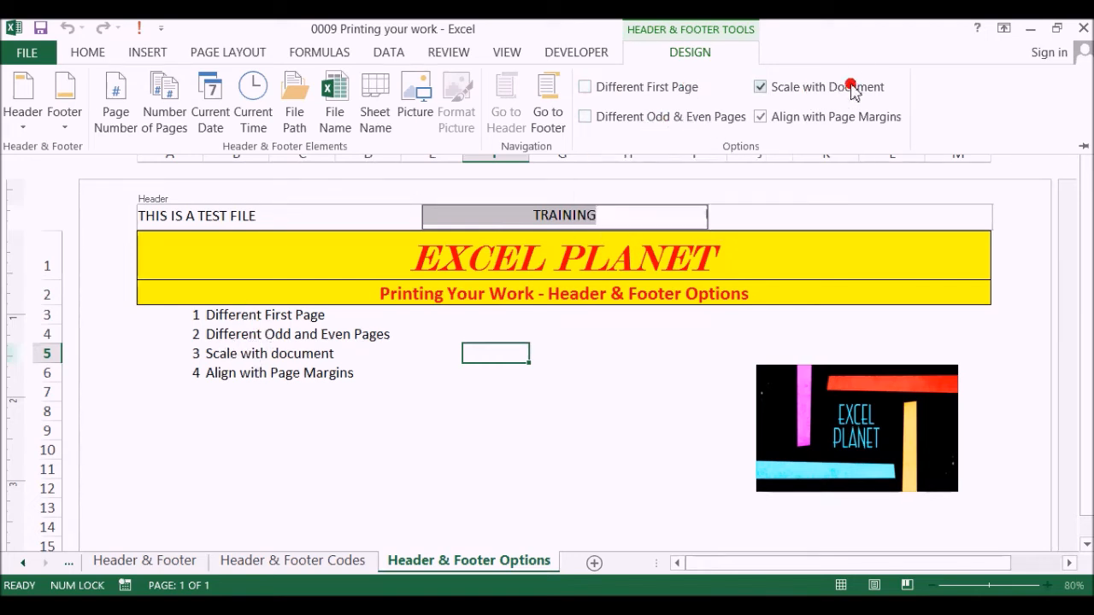
Enable Different First Page and enter TEST in the centre section of the first page header.
left_click(305, 317)
left_click(238, 321)
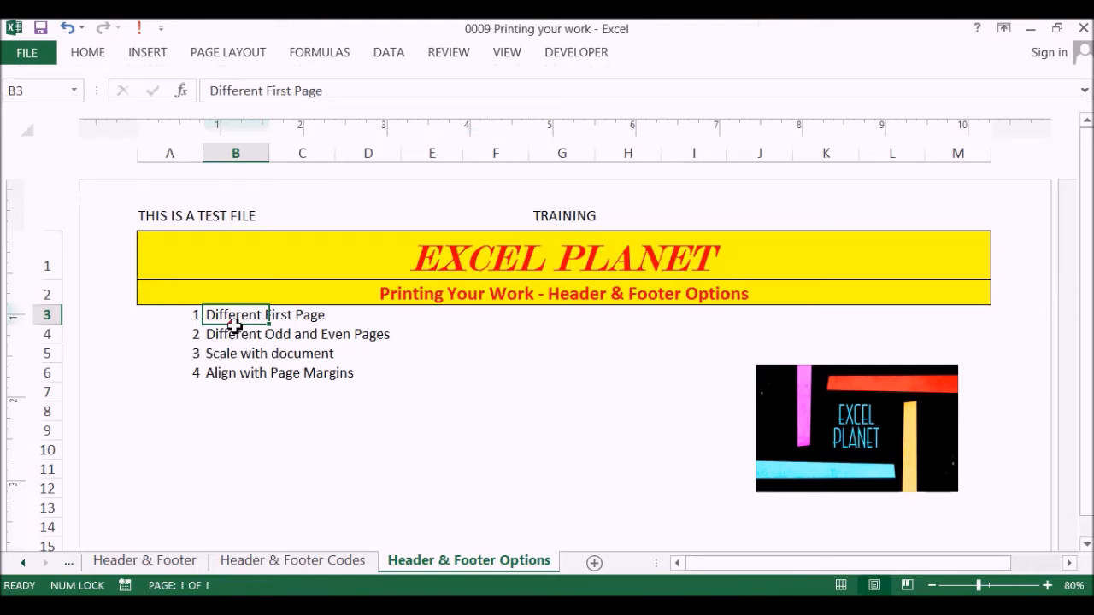
left_click(581, 217)
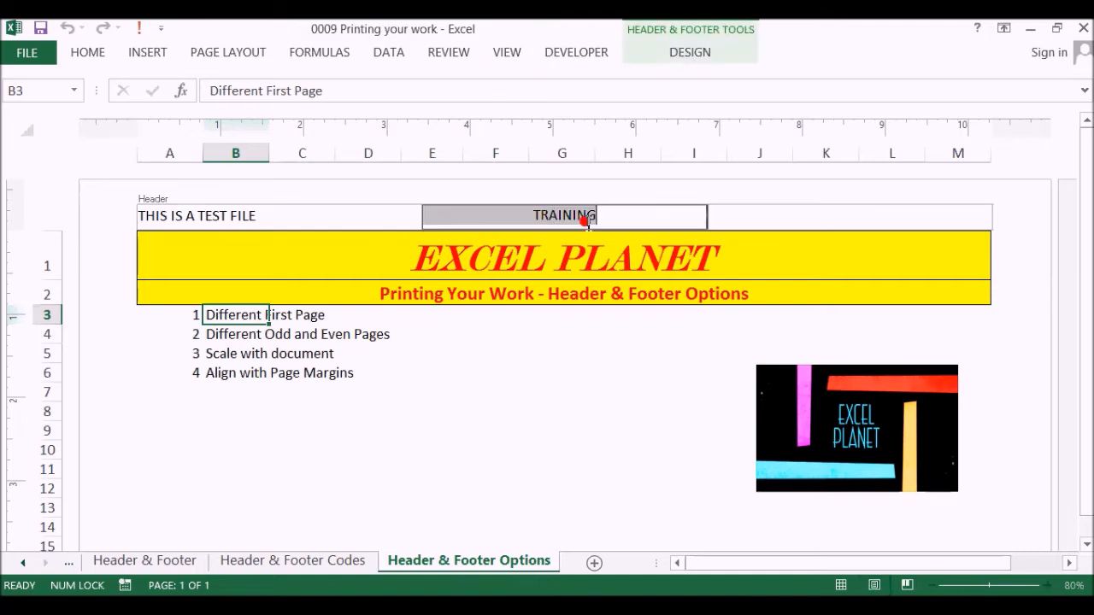
left_click(690, 56)
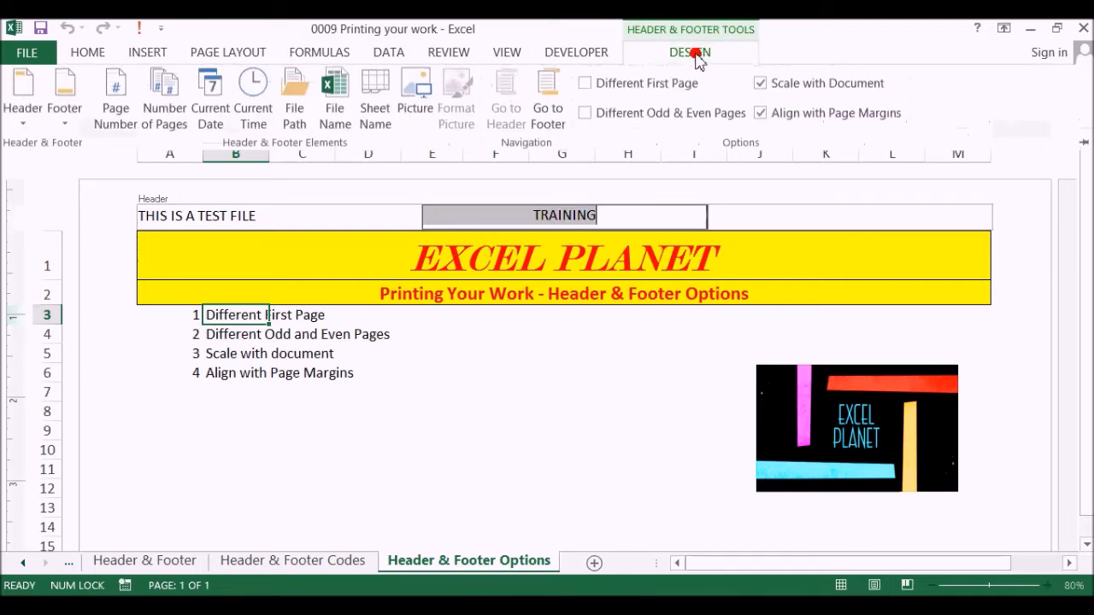
left_click(584, 87)
left_click(509, 215)
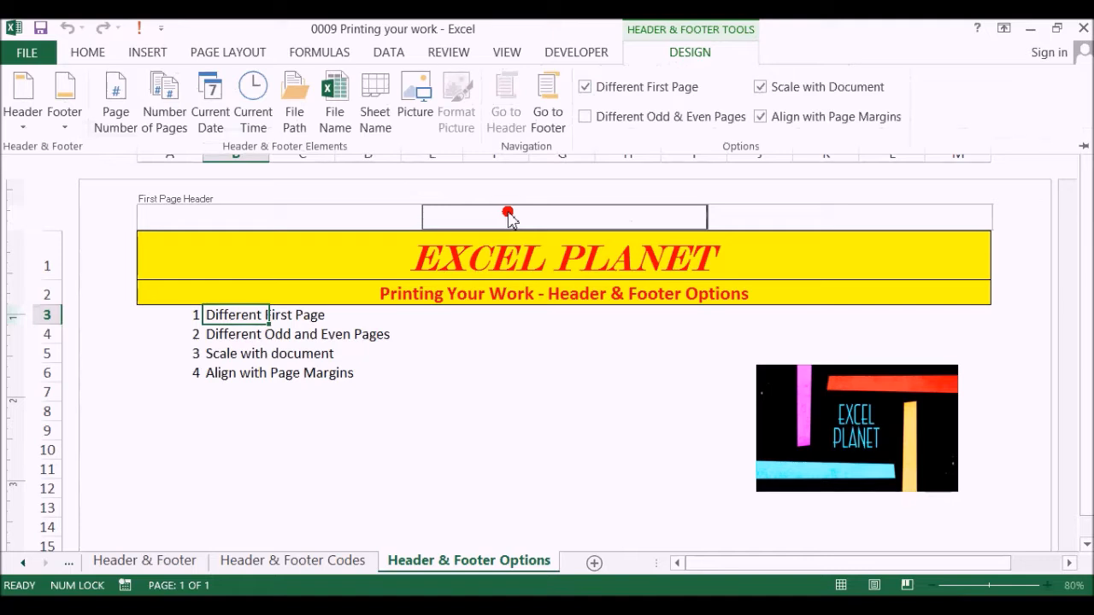
type("TEST")
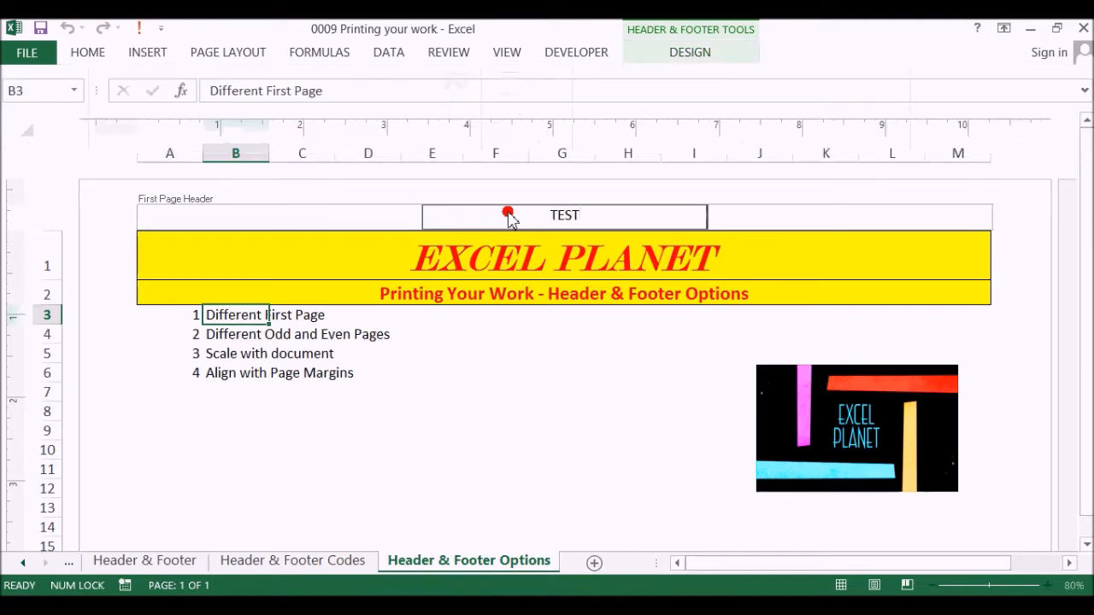
left_click(447, 371)
Compare the first page's header with the header on the second page.
scroll(418, 295, "down", 10)
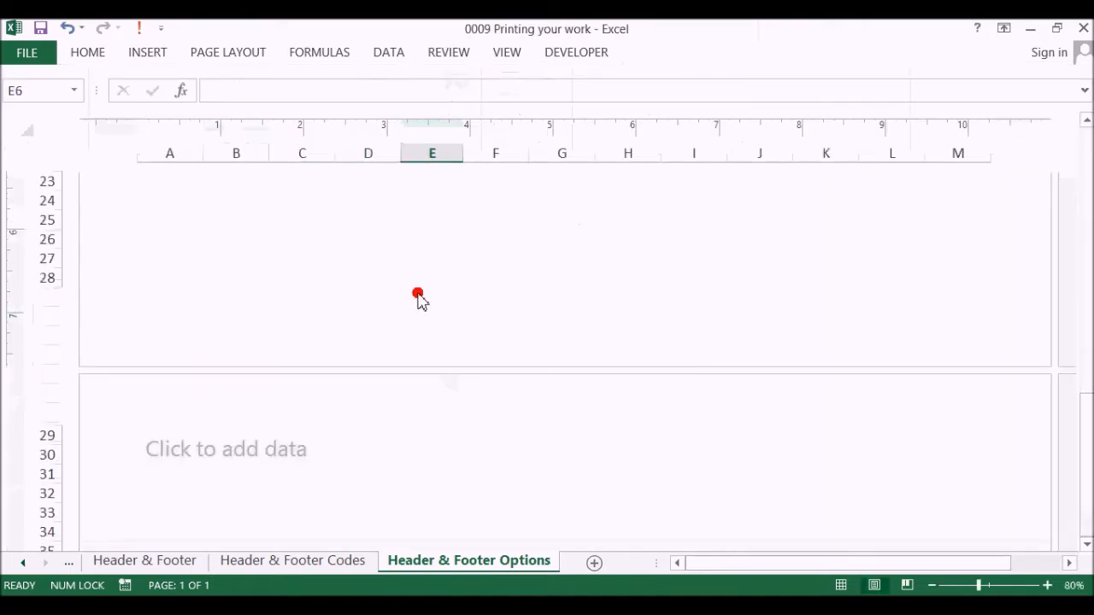
scroll(451, 313, "up", 4)
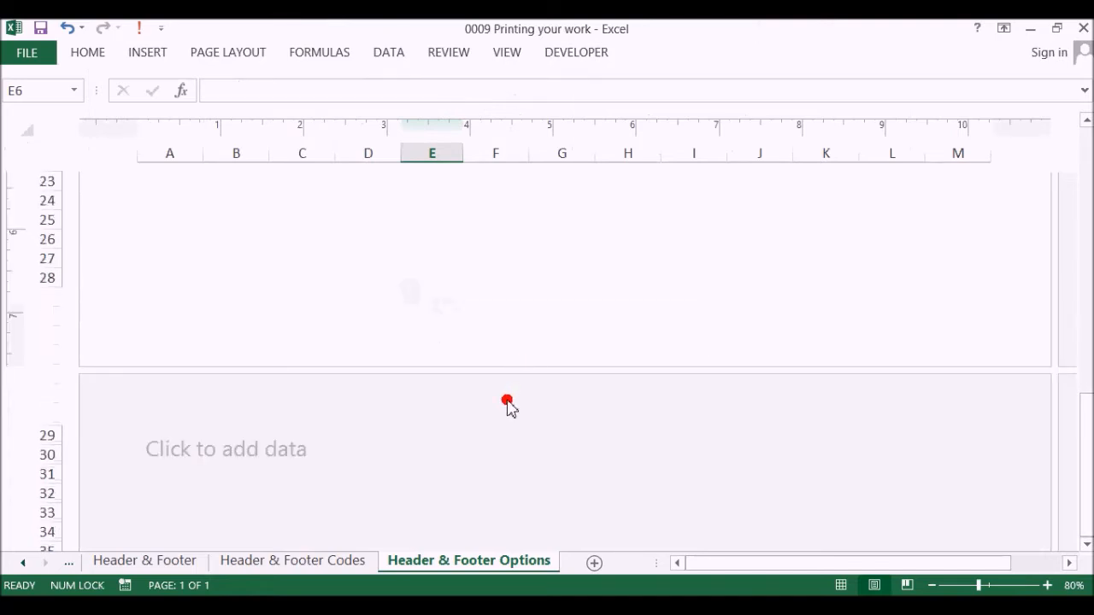
left_click(379, 451)
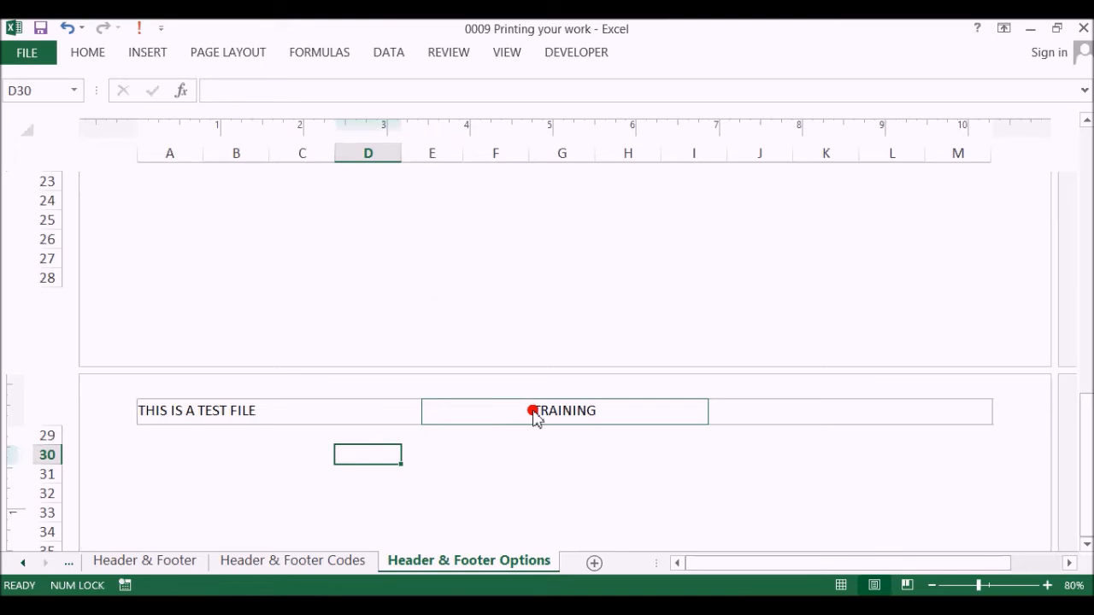
scroll(497, 317, "up", 8)
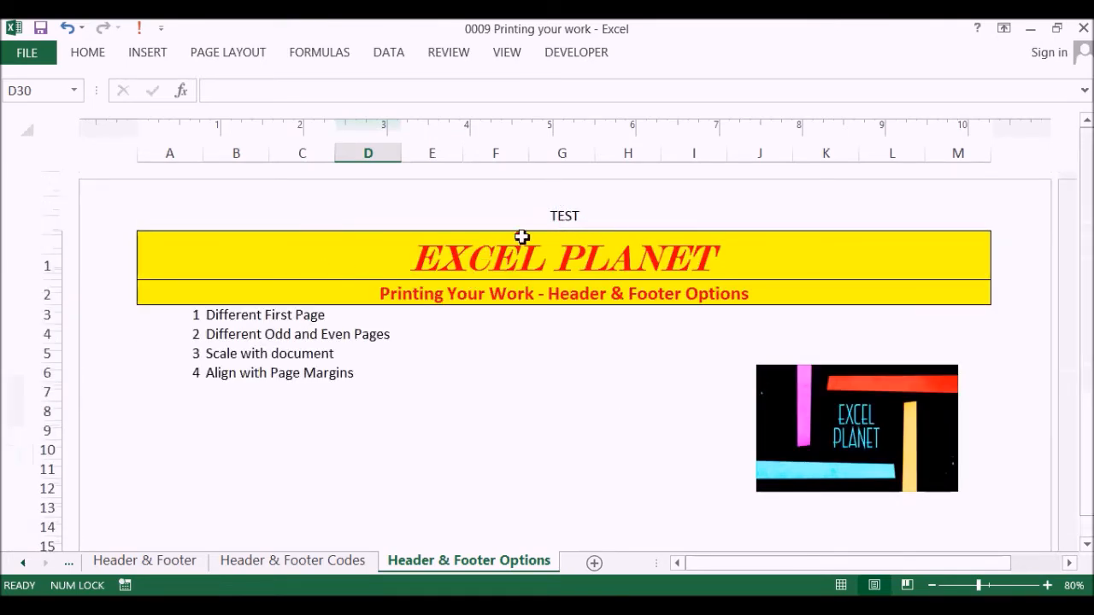
left_click(537, 224)
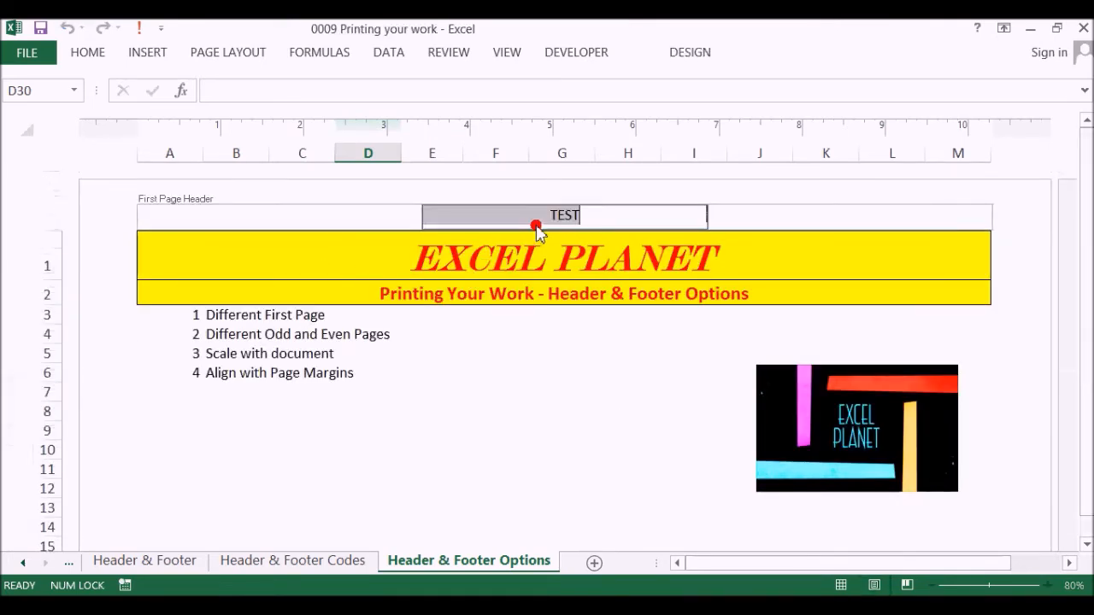
left_click(701, 54)
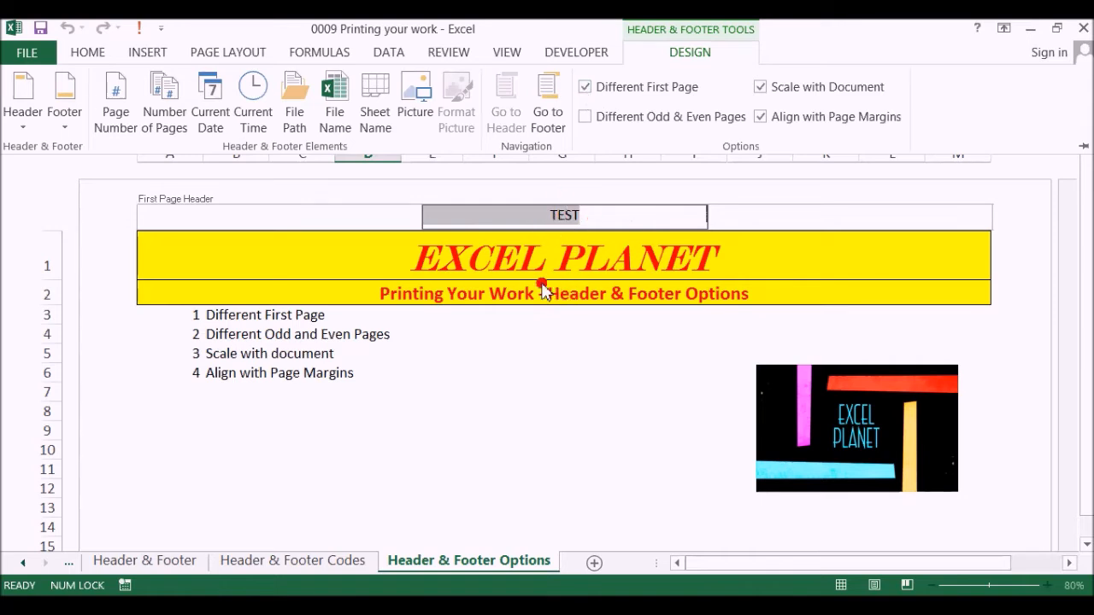
left_click(453, 304)
left_click(417, 317)
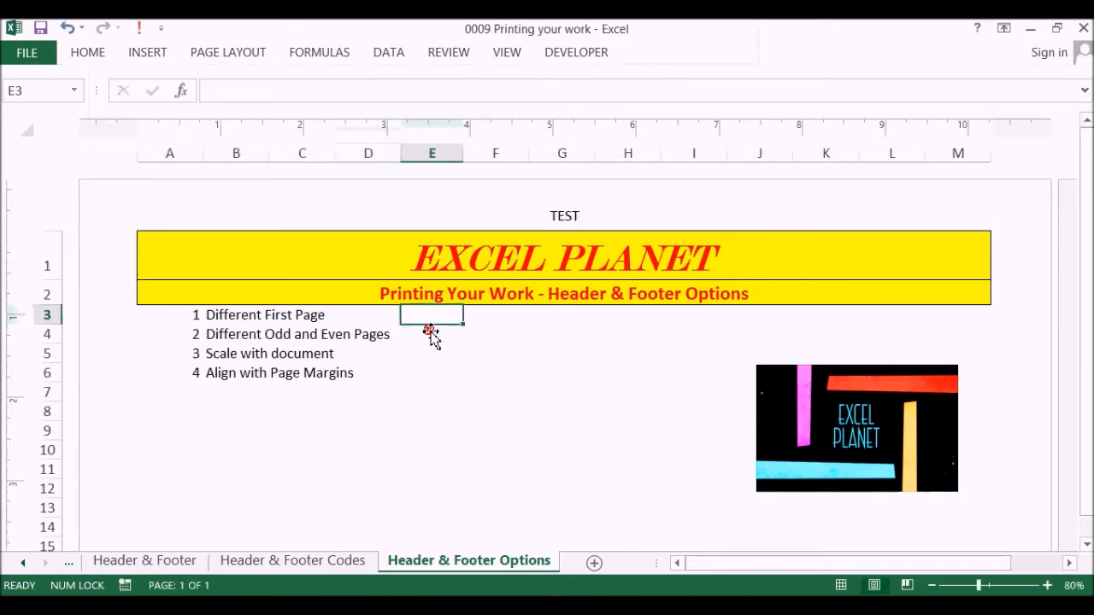
scroll(436, 322, "down", 3)
scroll(437, 322, "down", 7)
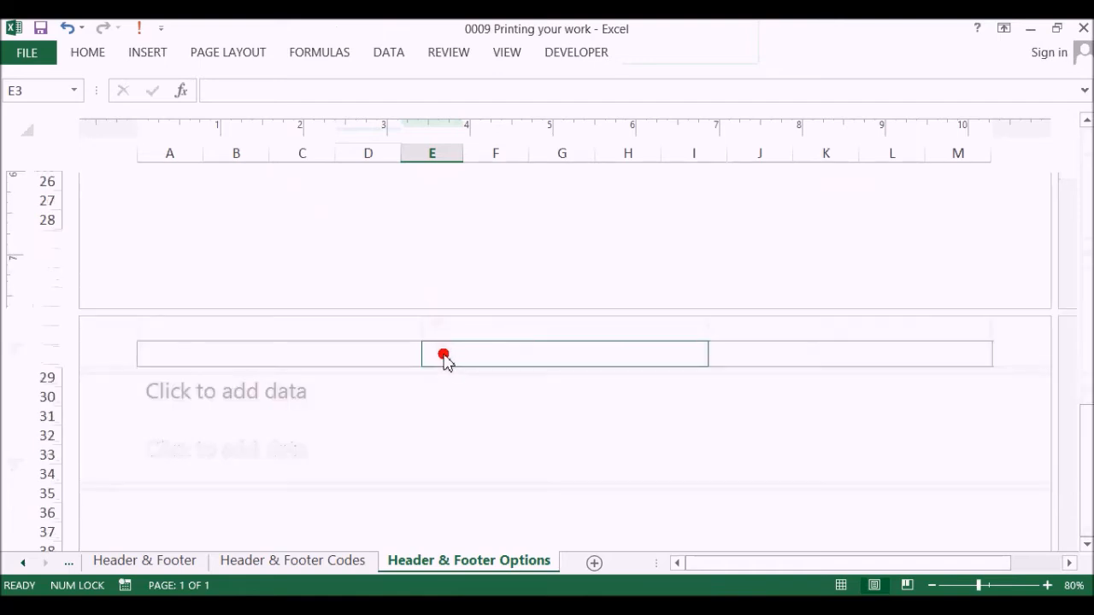
left_click(441, 383)
left_click(540, 365)
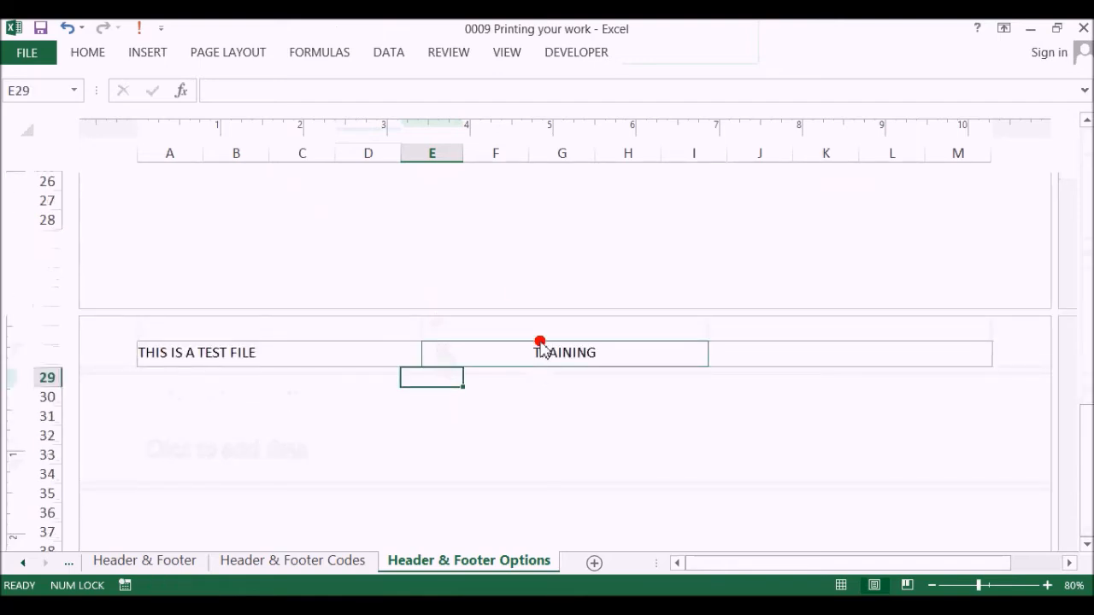
Turn off Different First Page for the header and check the header across the first two pages.
scroll(519, 274, "up", 10)
left_click(560, 228)
left_click(691, 58)
left_click(605, 88)
left_click(587, 87)
left_click(499, 325)
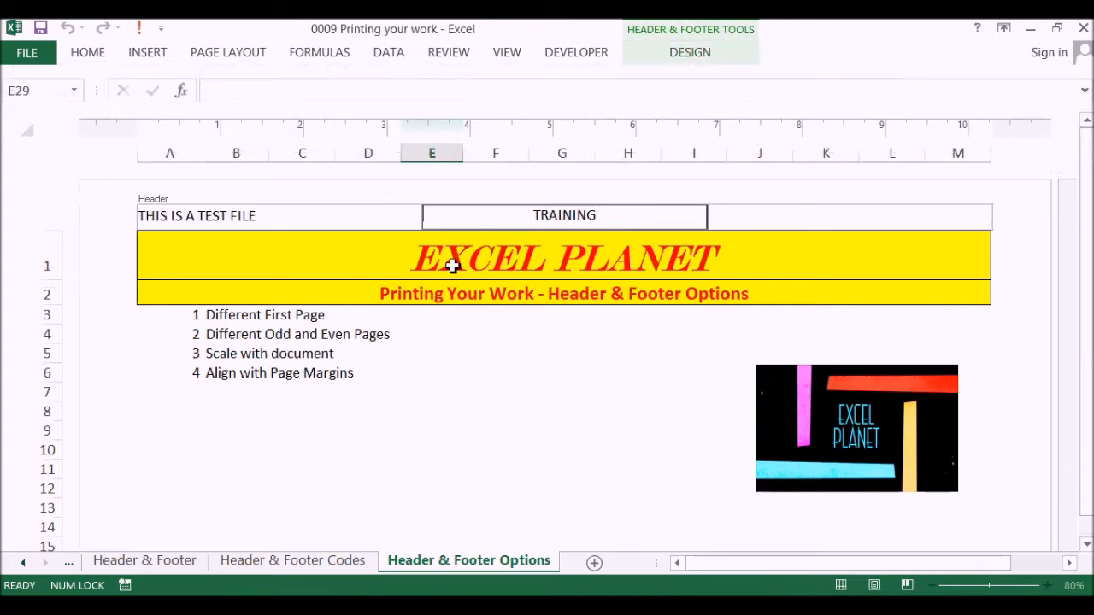
left_click(431, 347)
scroll(380, 309, "down", 9)
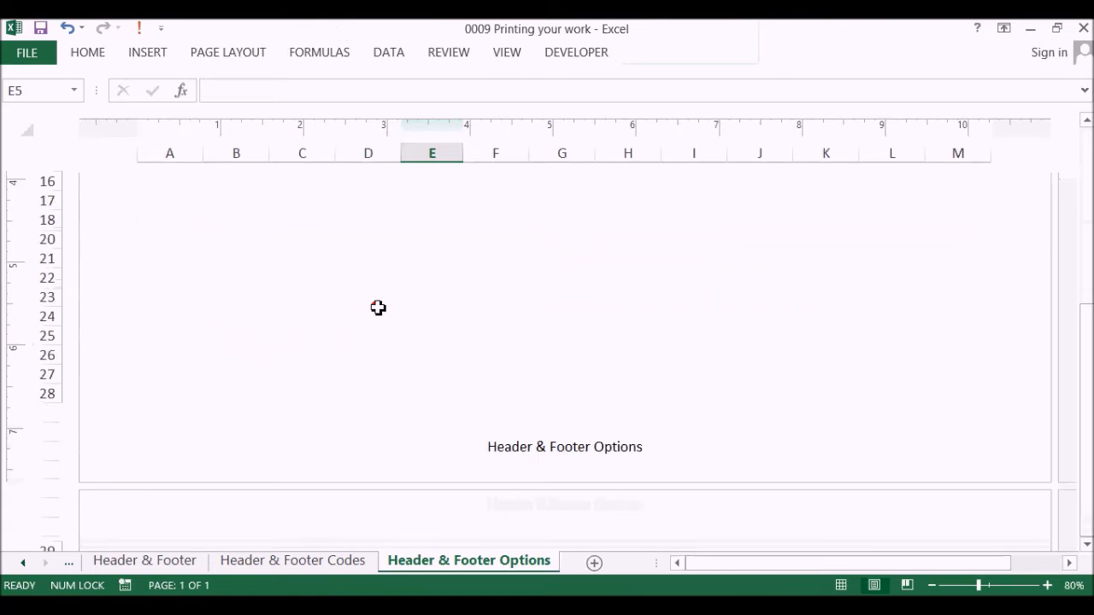
left_click(406, 324)
scroll(402, 289, "up", 9)
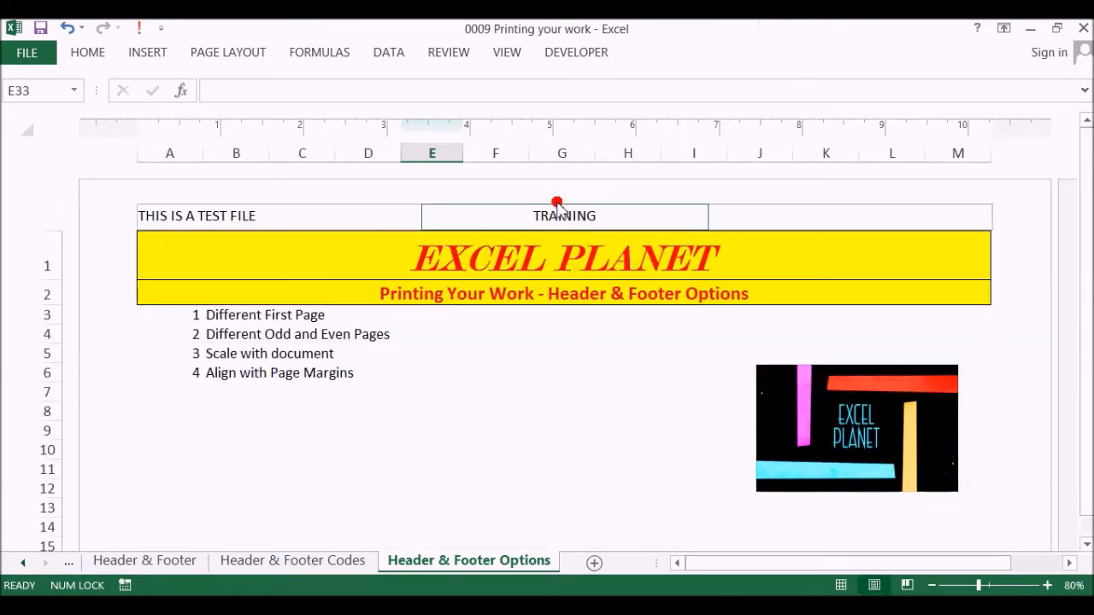
left_click(474, 343)
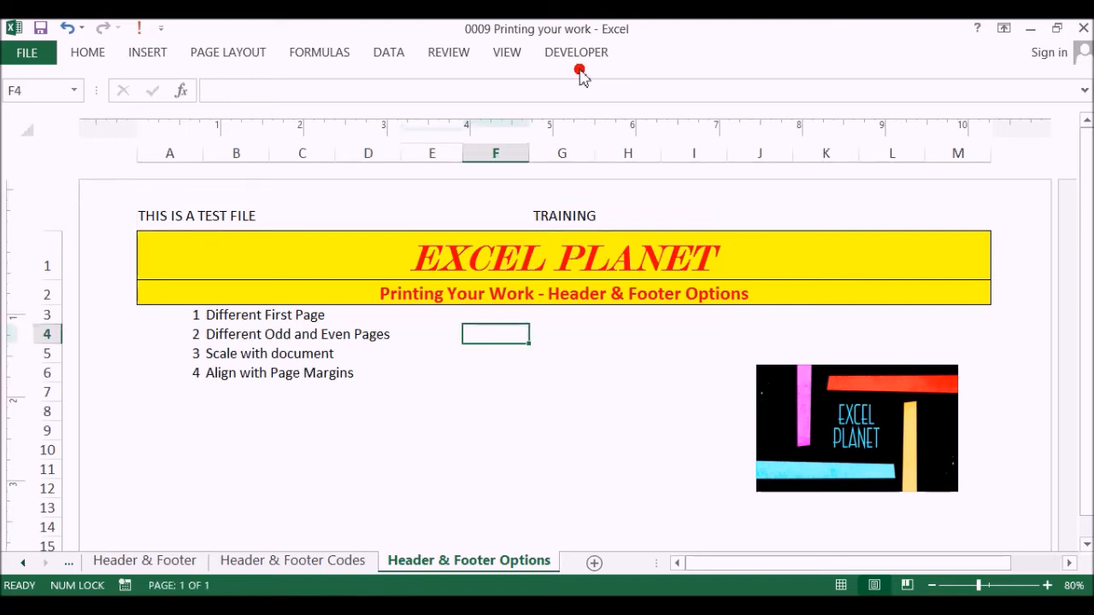
Enable Different Odd & Even Pages for the worksheet's headers and footers.
left_click(523, 226)
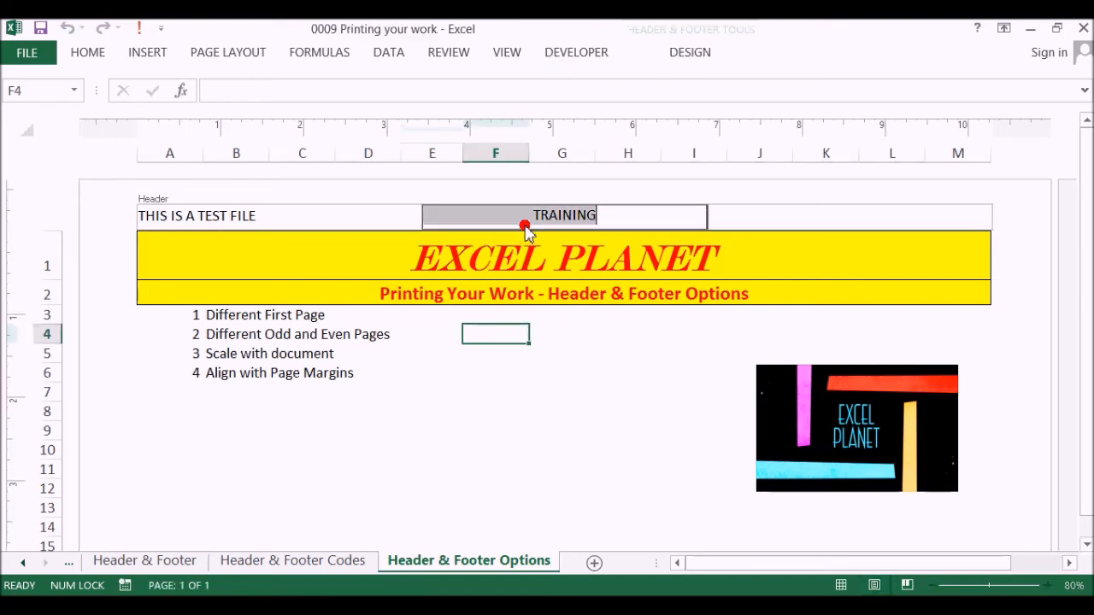
left_click(703, 53)
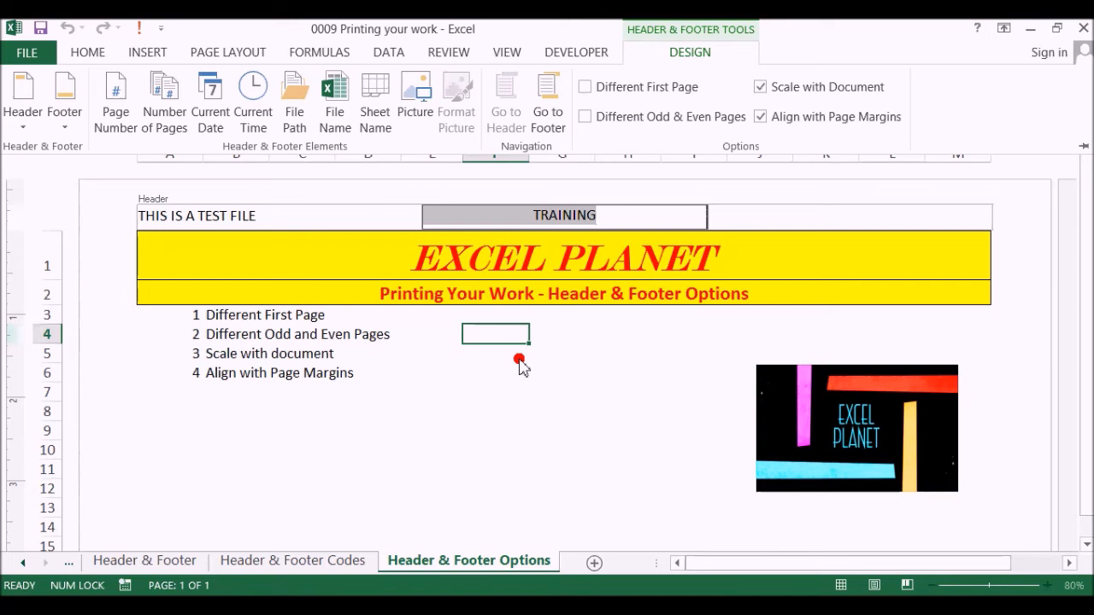
left_click(585, 117)
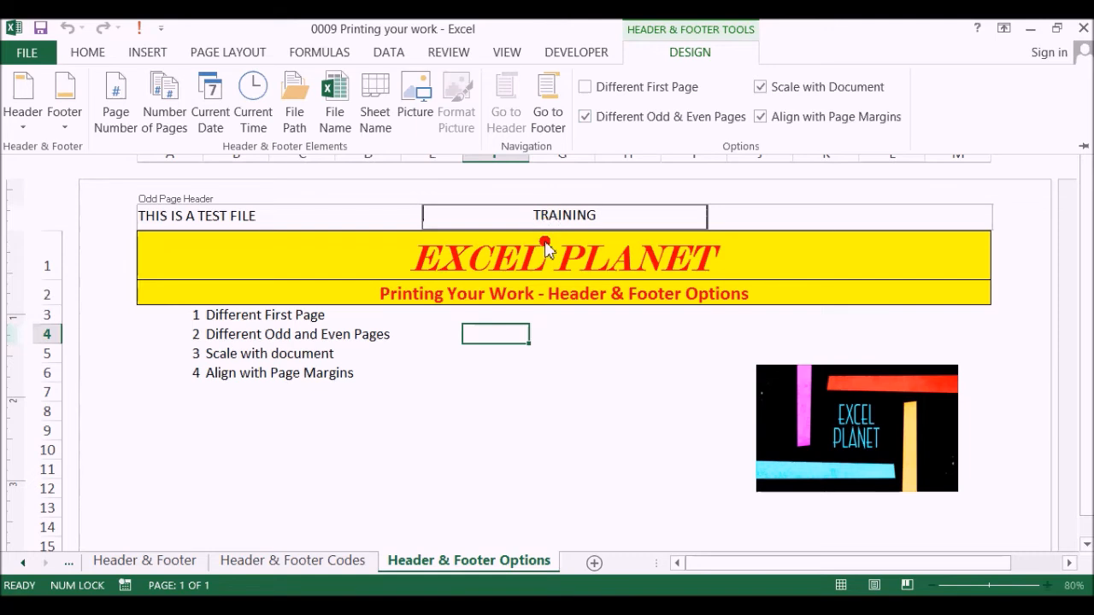
left_click(481, 346)
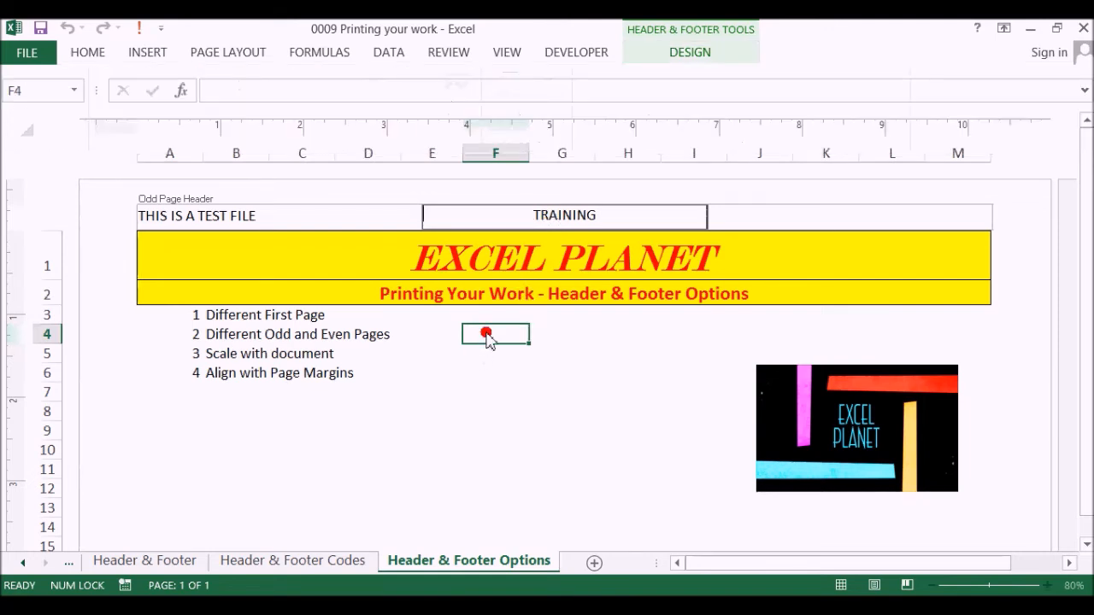
left_click(441, 353)
Replace the centre header text with TEST on the page starting at row 29.
scroll(442, 353, "down", 10)
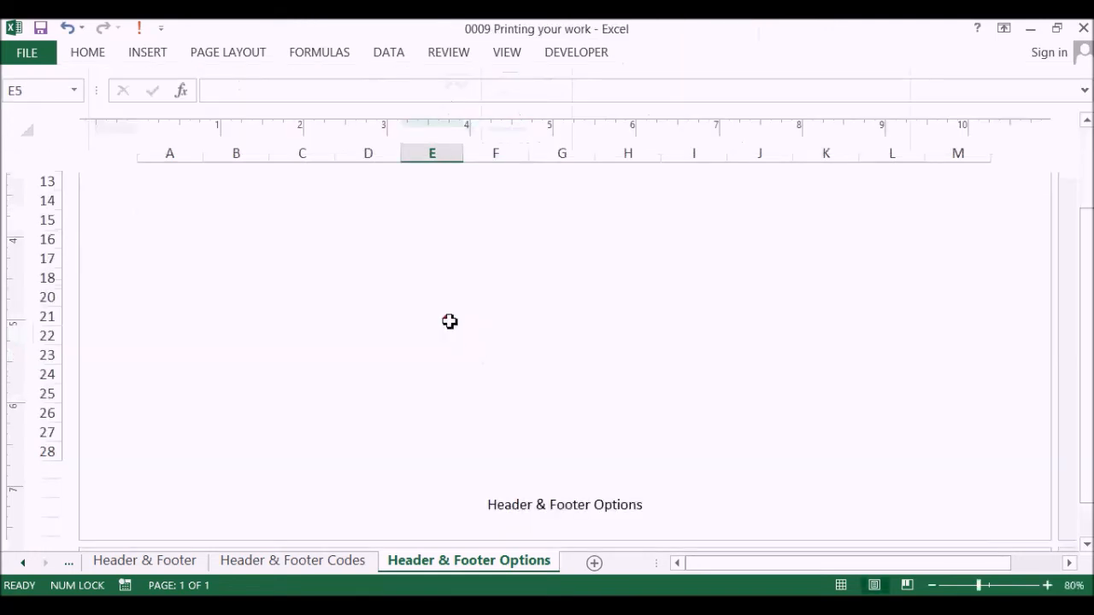
left_click(541, 223)
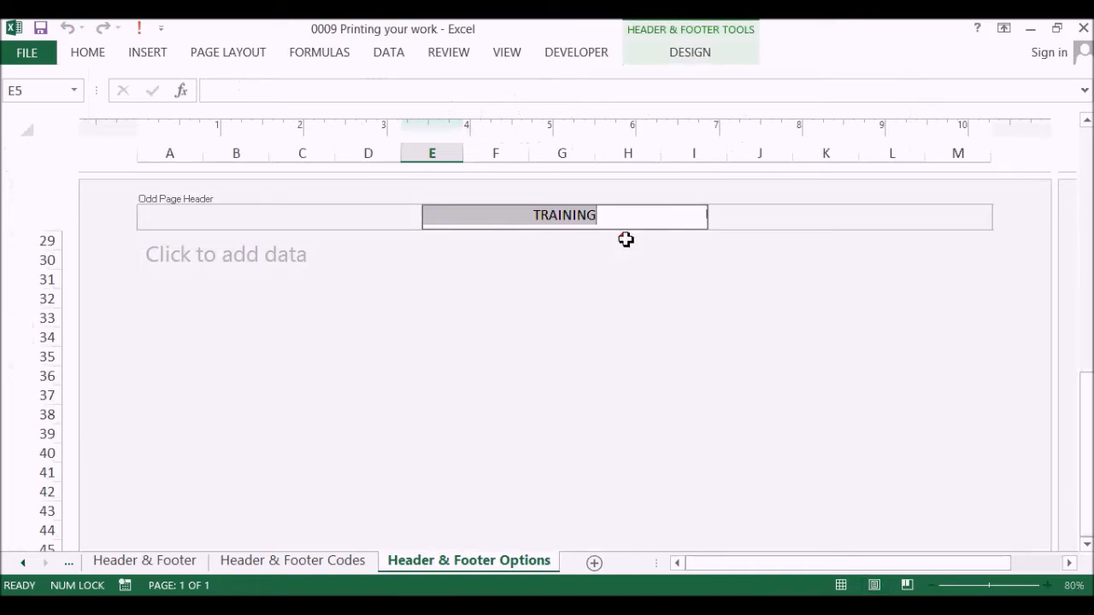
type("TEST")
key("Return")
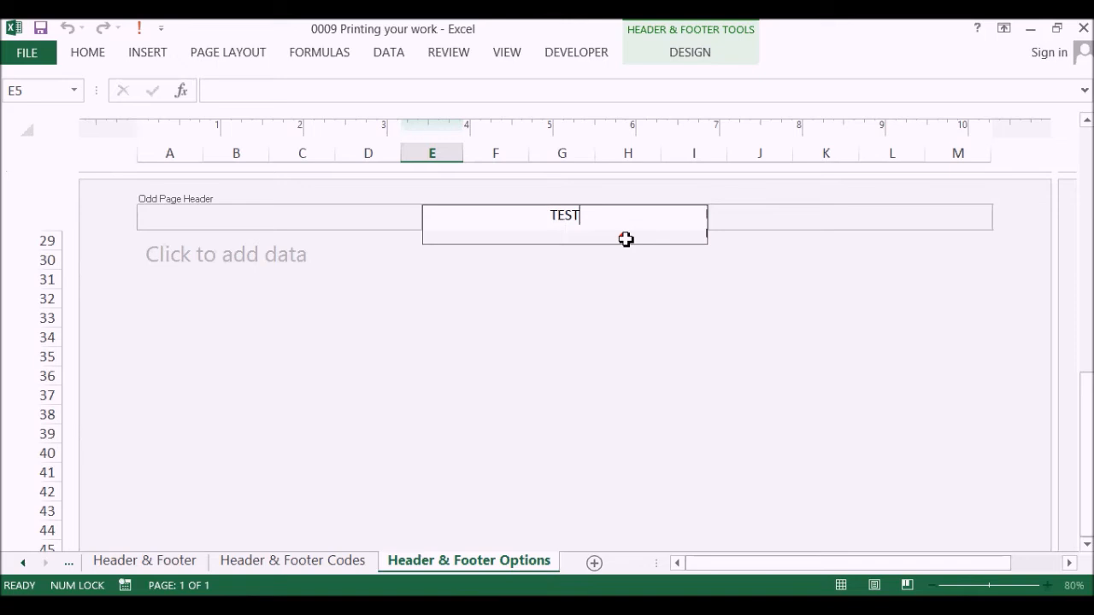
left_click(545, 281)
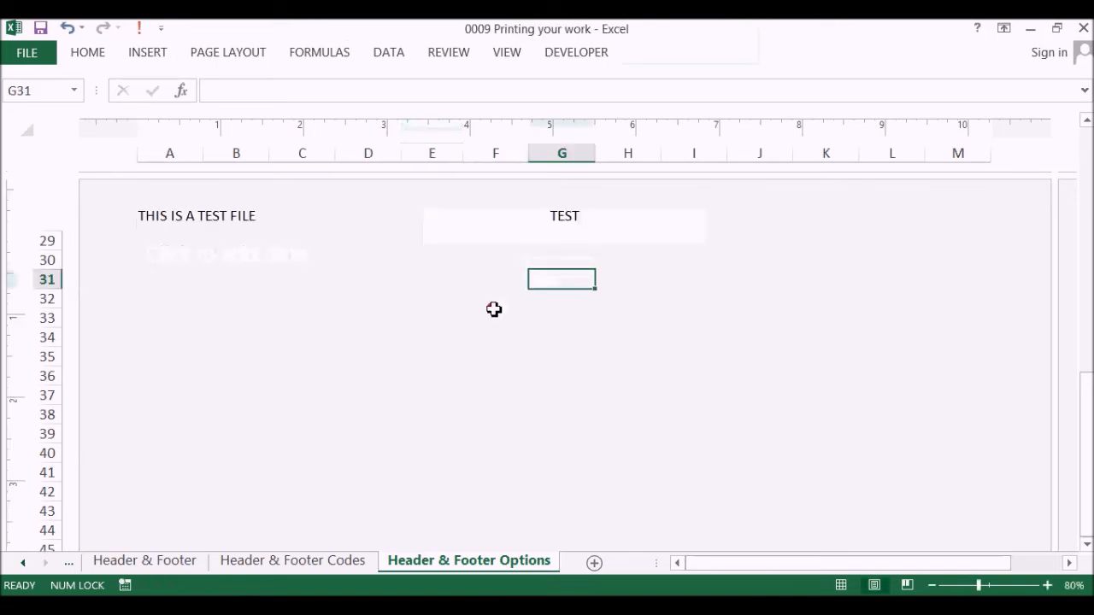
Examine the headers on the following pages and the centre header section back on the first page.
scroll(494, 309, "down", 9)
left_click(434, 373)
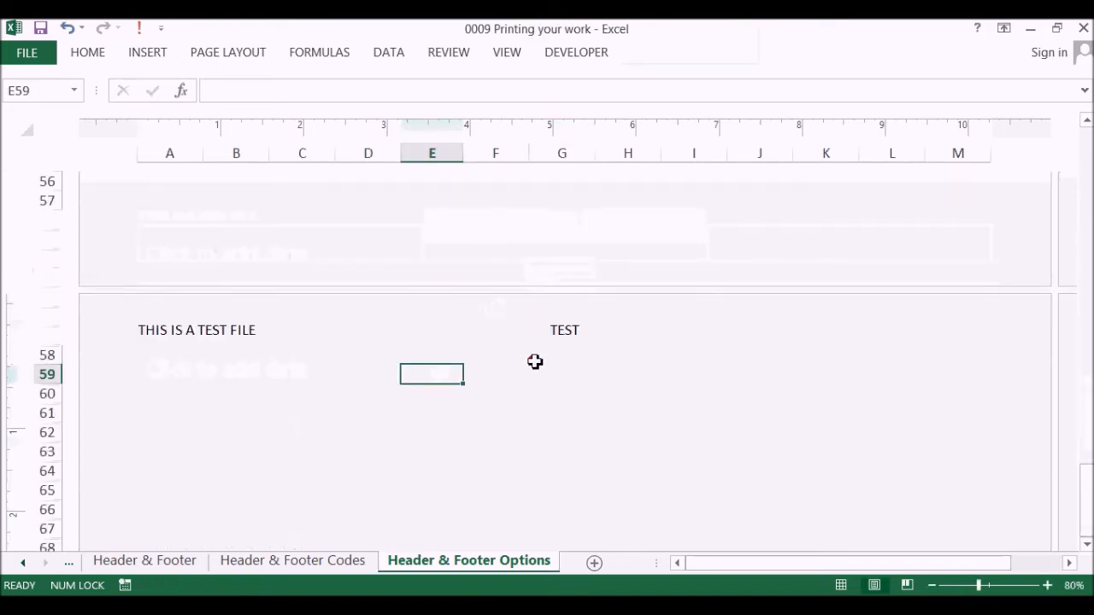
left_click(558, 339)
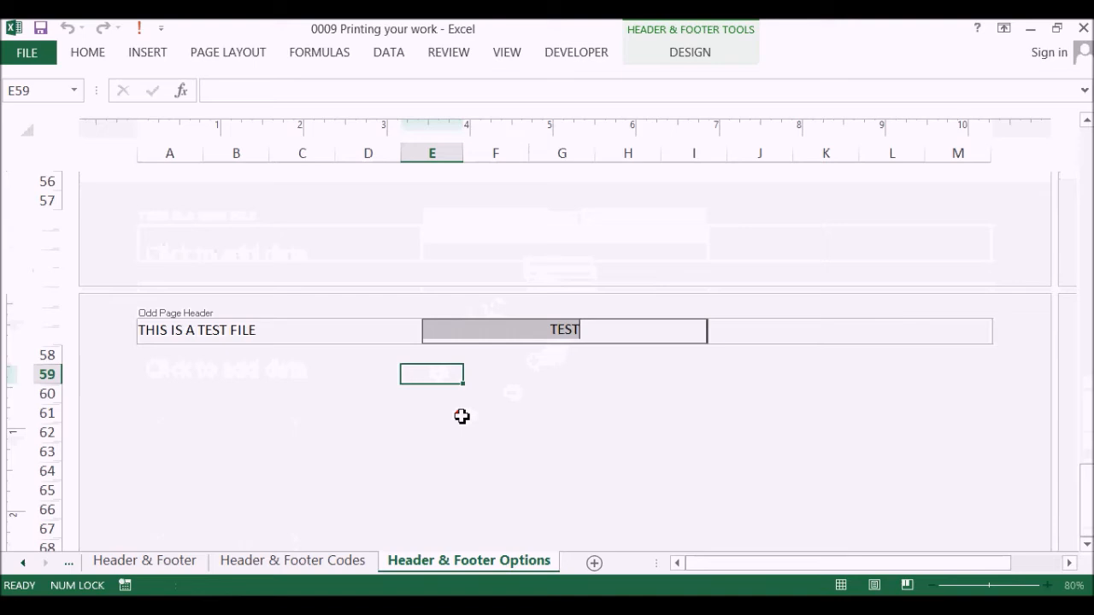
left_click(532, 434)
scroll(538, 412, "down", 5)
scroll(538, 412, "down", 5)
left_click(538, 411)
scroll(536, 409, "up", 11)
scroll(536, 405, "up", 15)
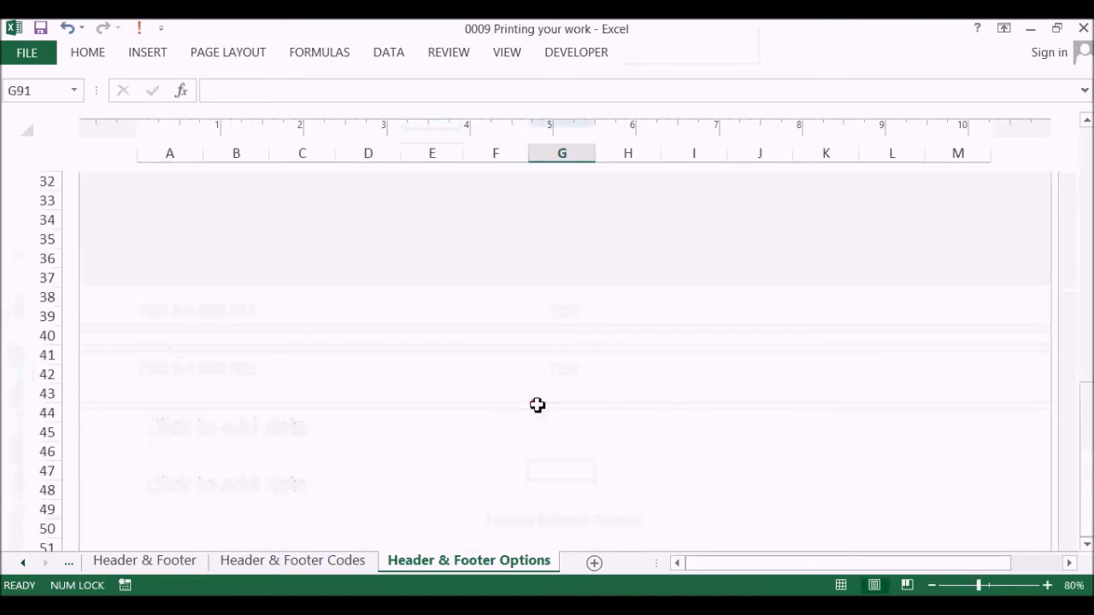
left_click(588, 231)
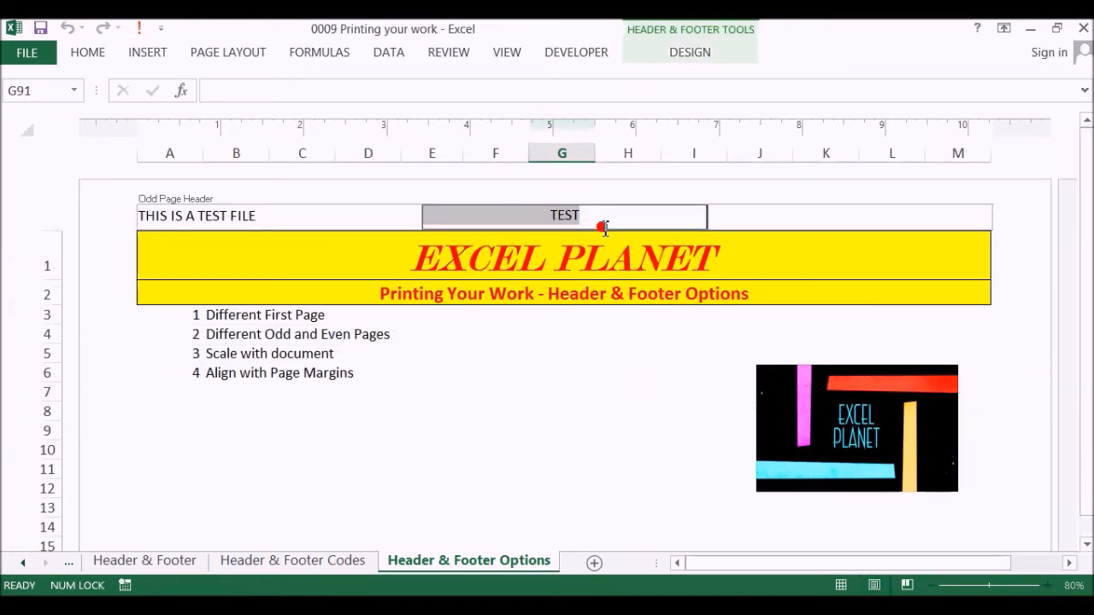
Review the Different Odd & Even Pages option for the first page's centre header, leaving it enabled.
left_click(559, 357)
left_click(565, 221)
left_click(686, 52)
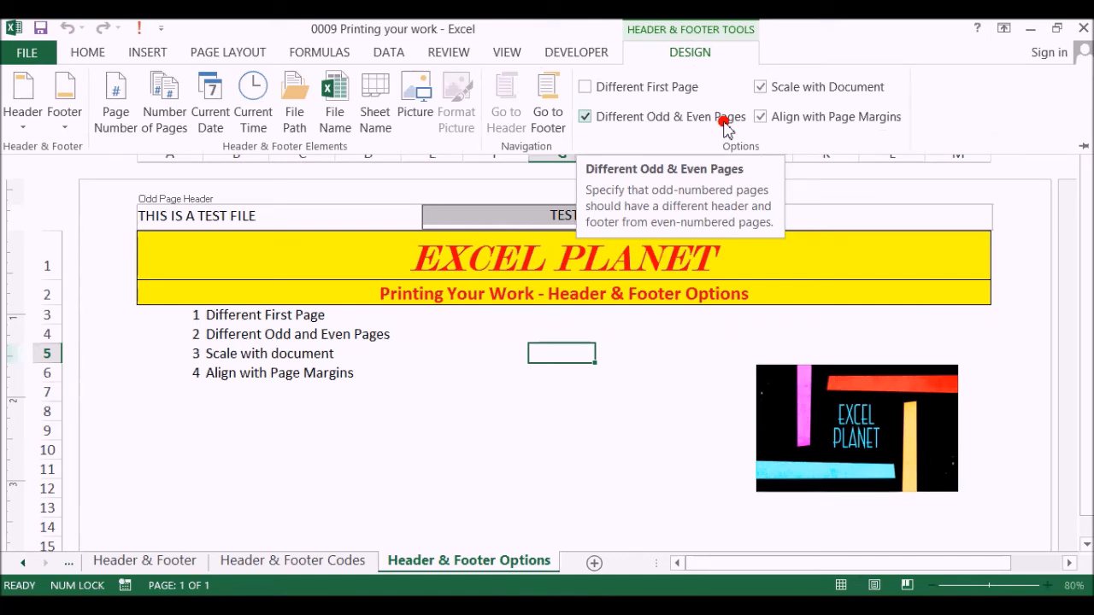
left_click(477, 360)
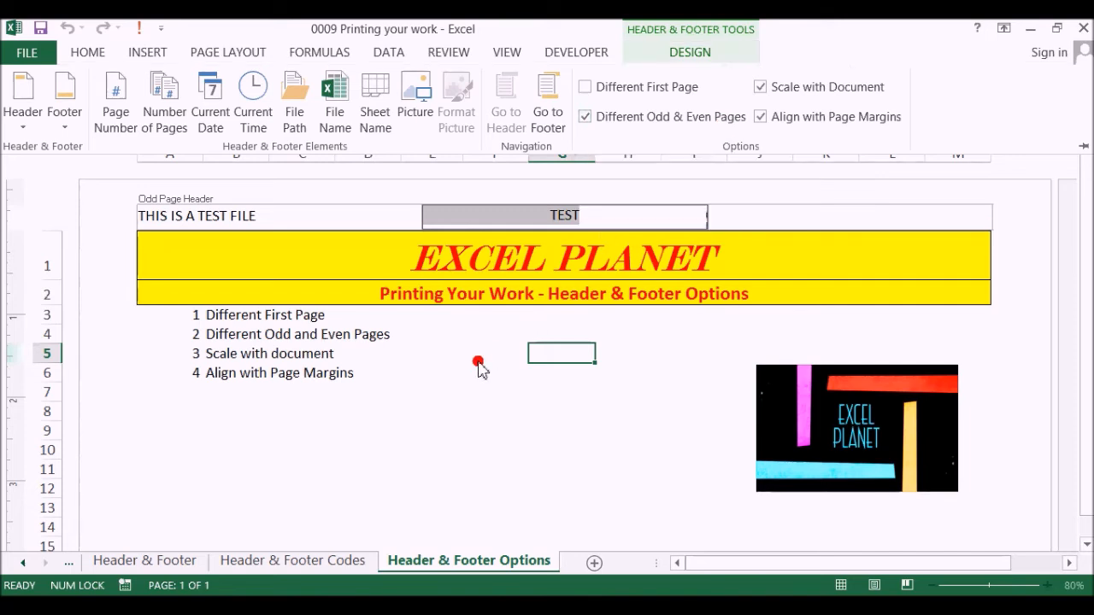
left_click(490, 358)
Set the centre section of the odd page header to TRAINING plus a line break, on the page starting at row 29.
scroll(491, 359, "down", 9)
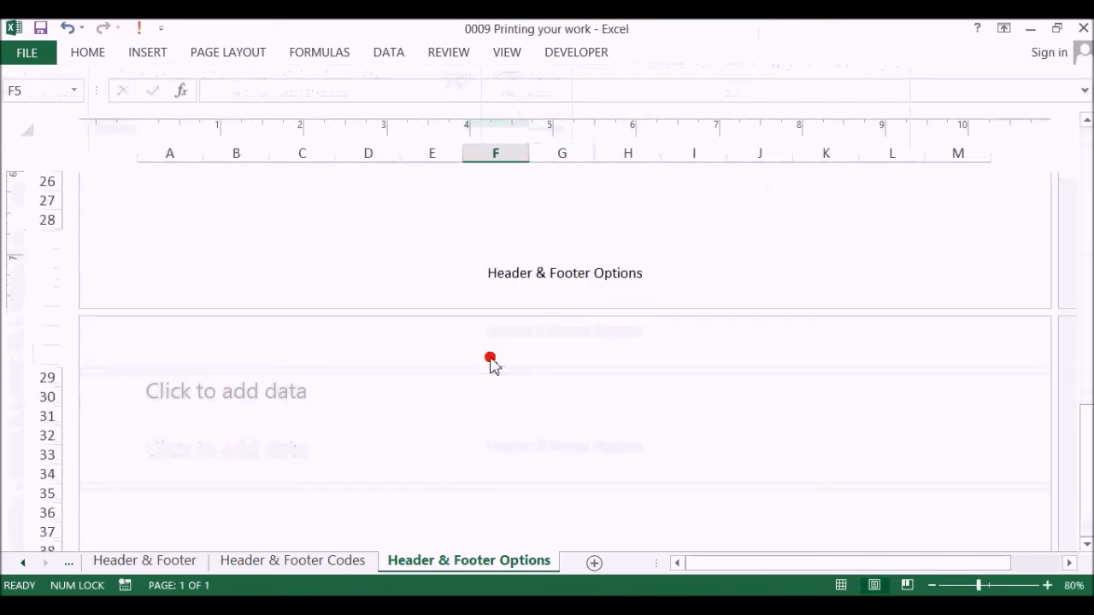
left_click(491, 359)
type("T")
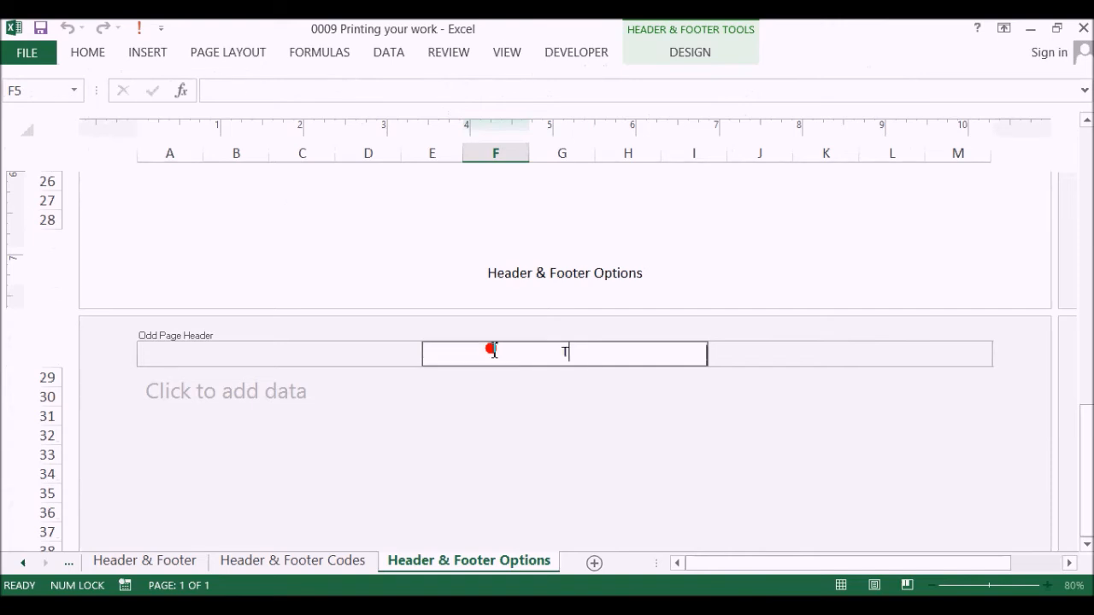
type("RAINING")
key("Return")
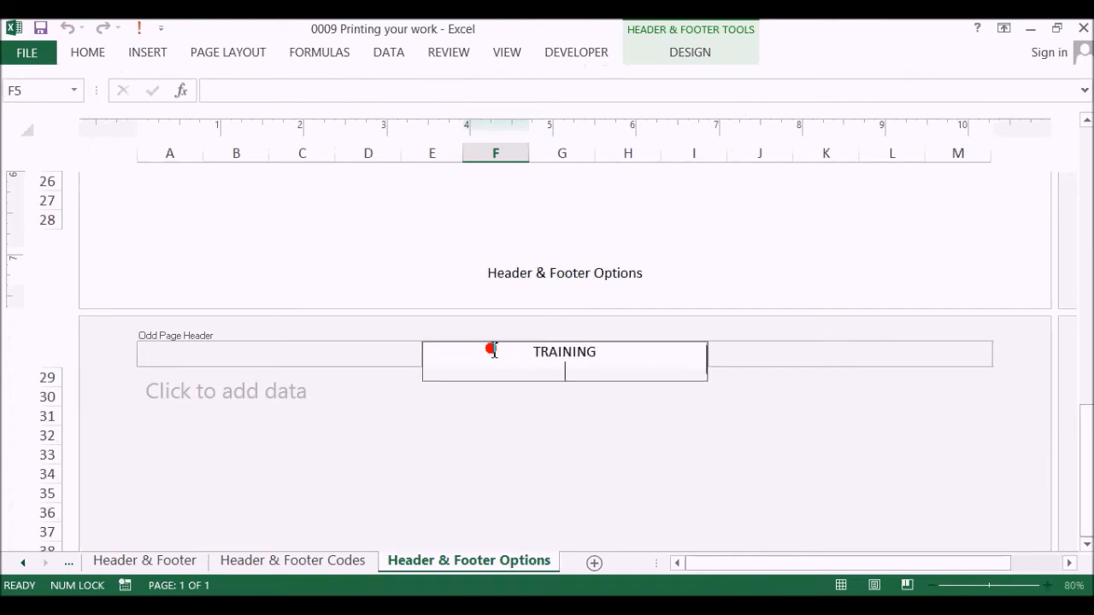
left_click(419, 417)
Check the centre header on the first page against the Different Odd & Even Pages setting.
scroll(418, 420, "up", 10)
left_click(417, 419)
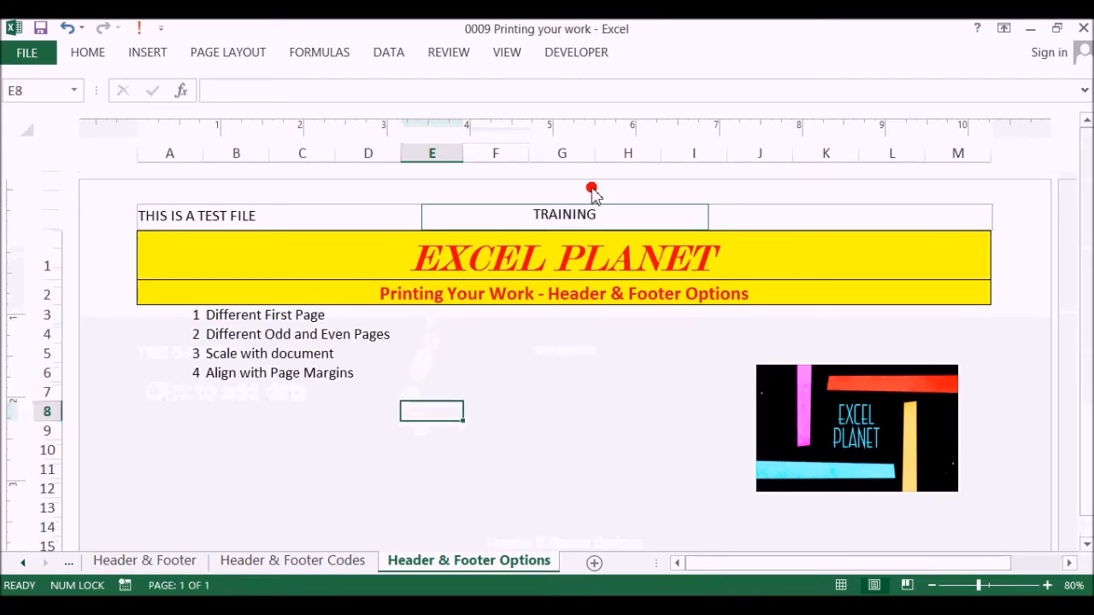
left_click(569, 216)
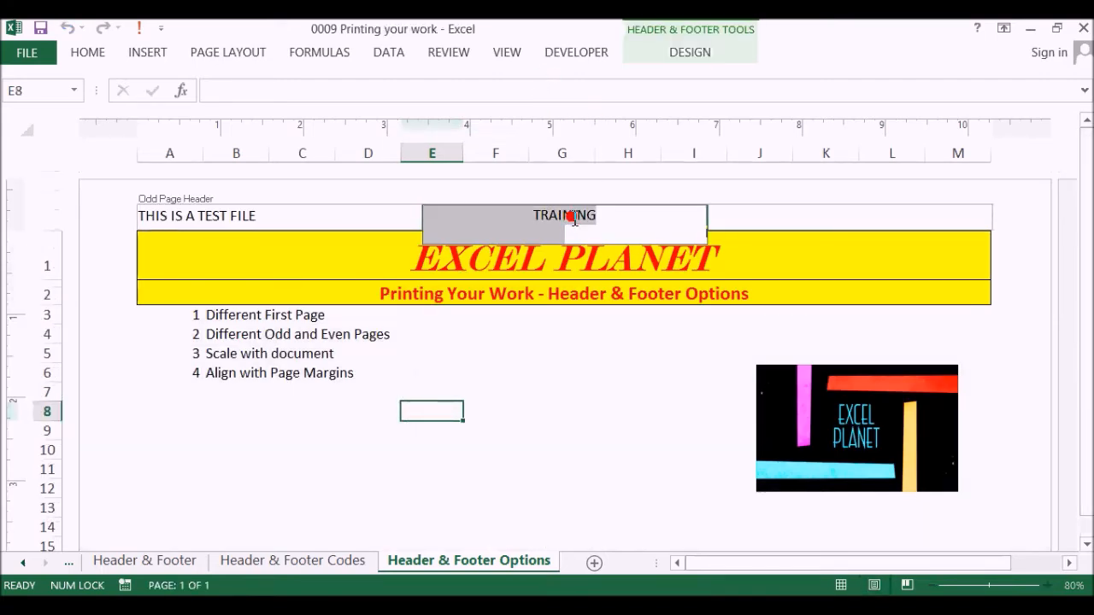
left_click(673, 57)
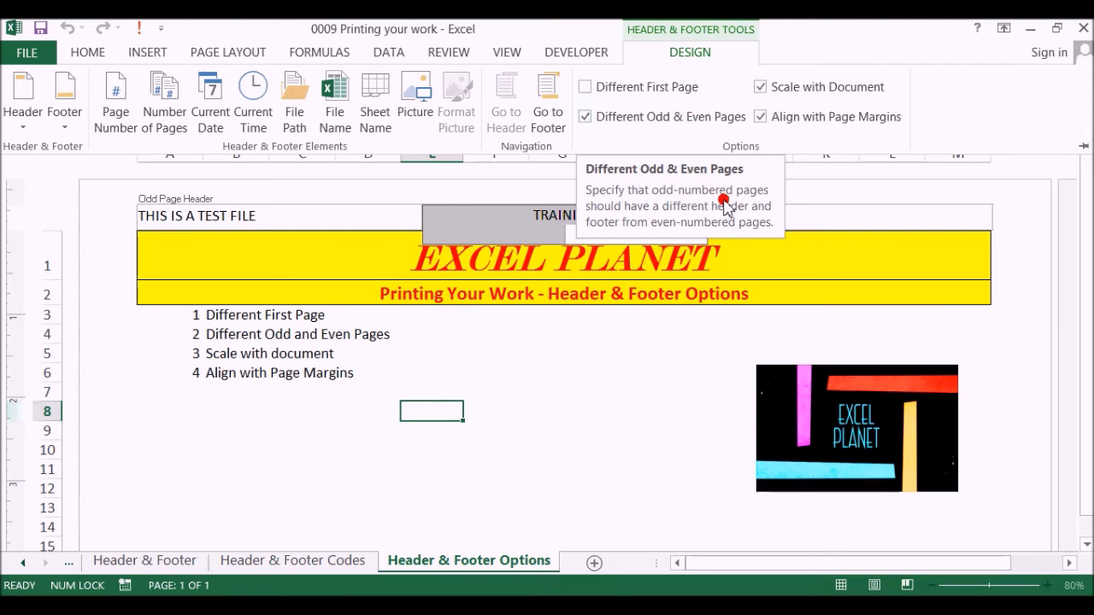
left_click(532, 357)
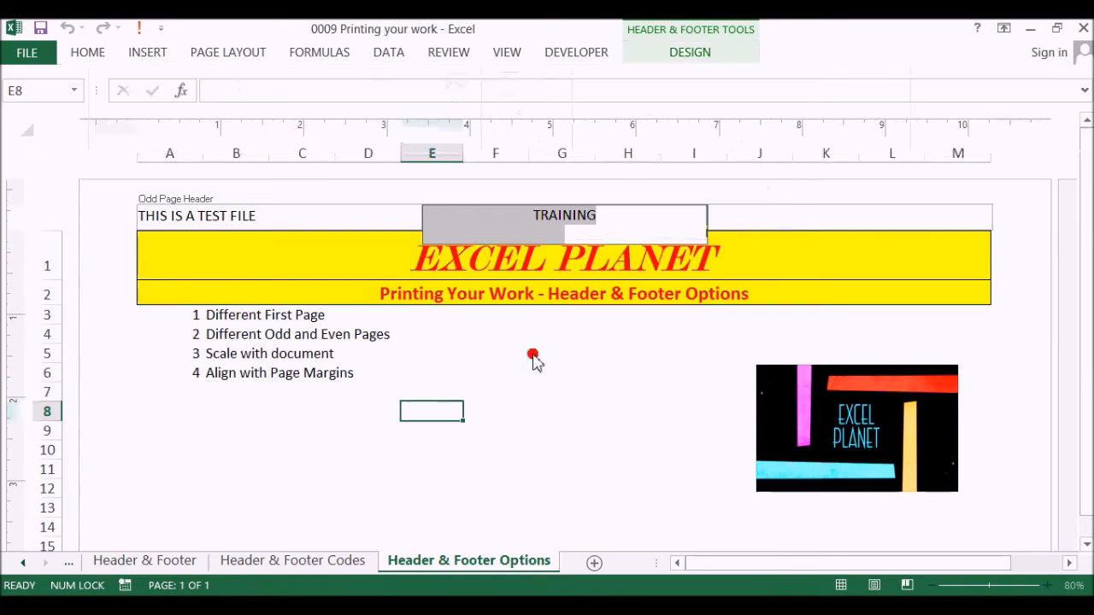
Review the Scale with Document option for the odd page header, leaving it enabled.
left_click(694, 56)
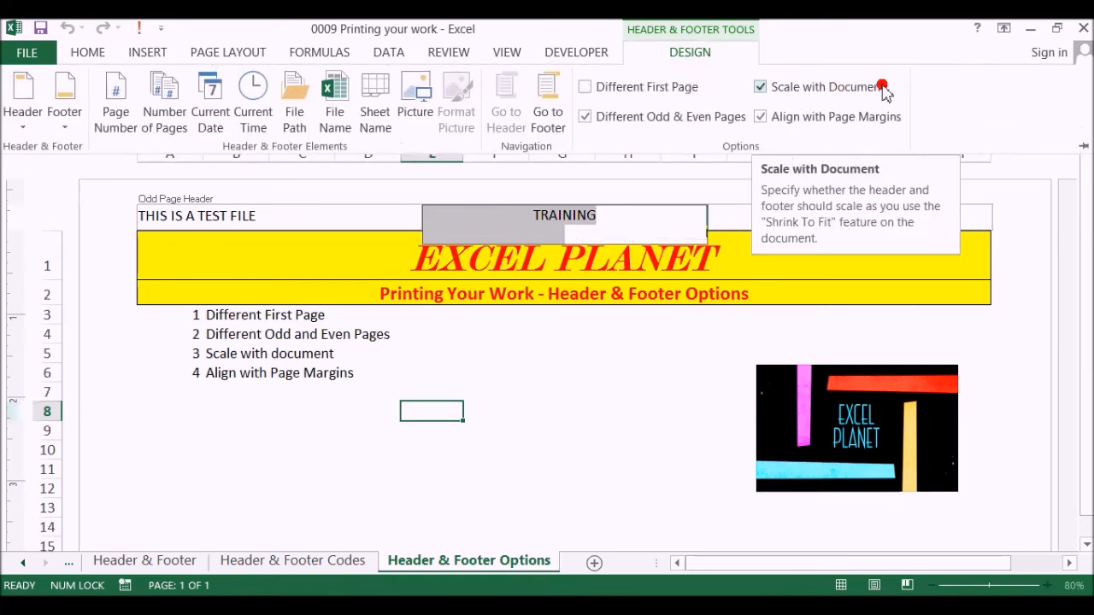
left_click(536, 352)
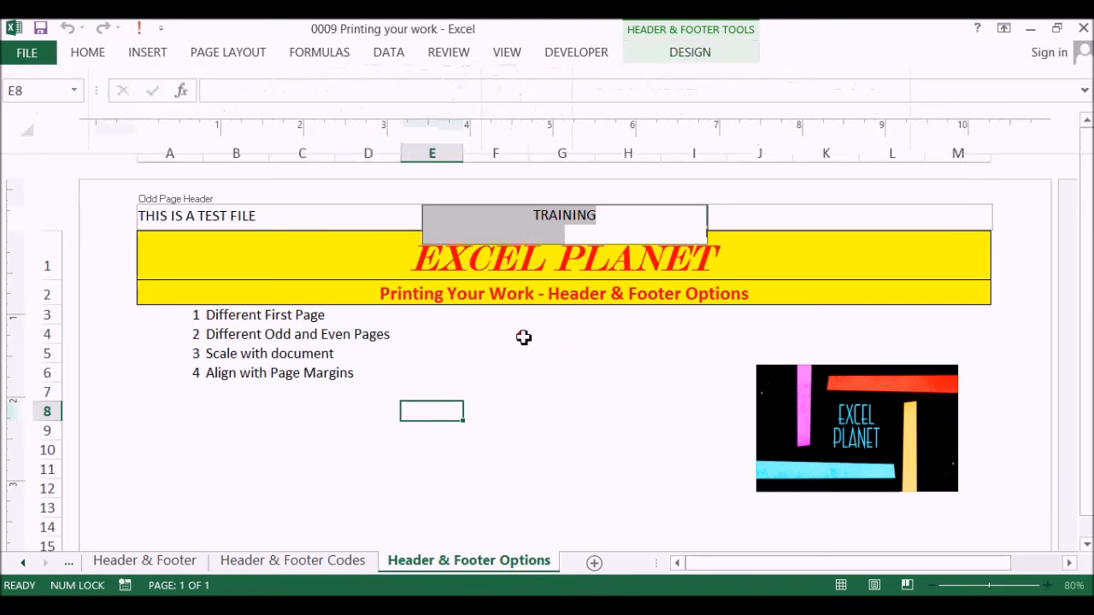
left_click(523, 354)
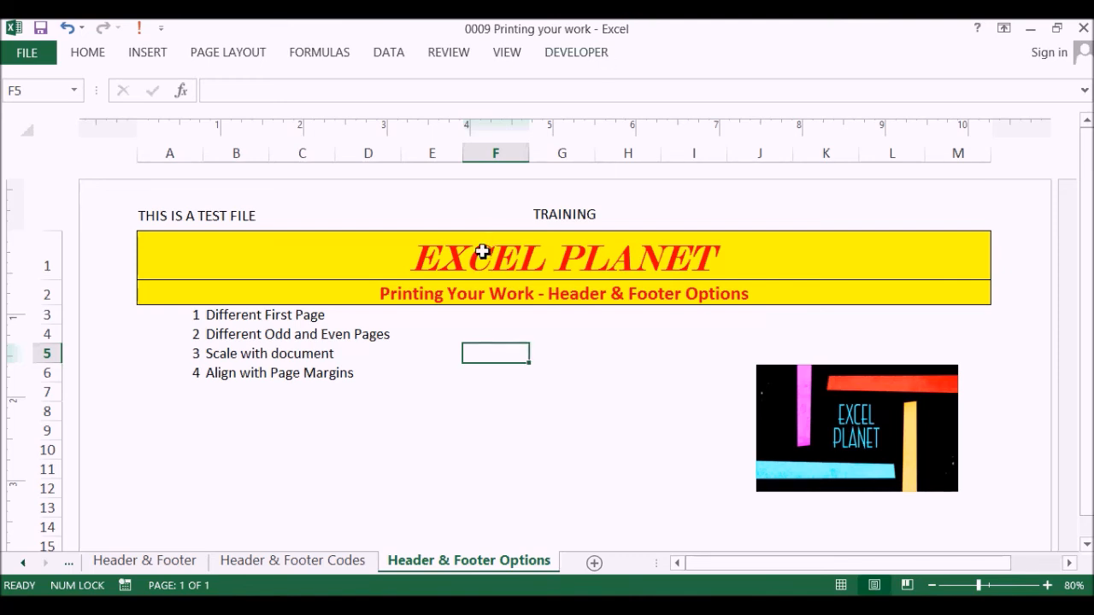
left_click(525, 215)
left_click(703, 58)
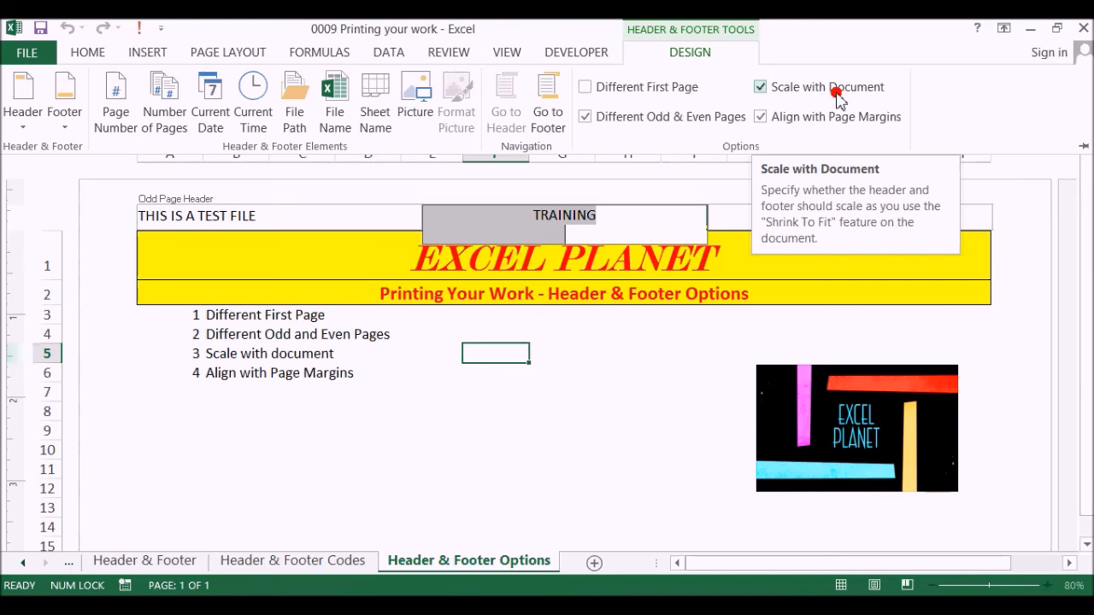
left_click(610, 349)
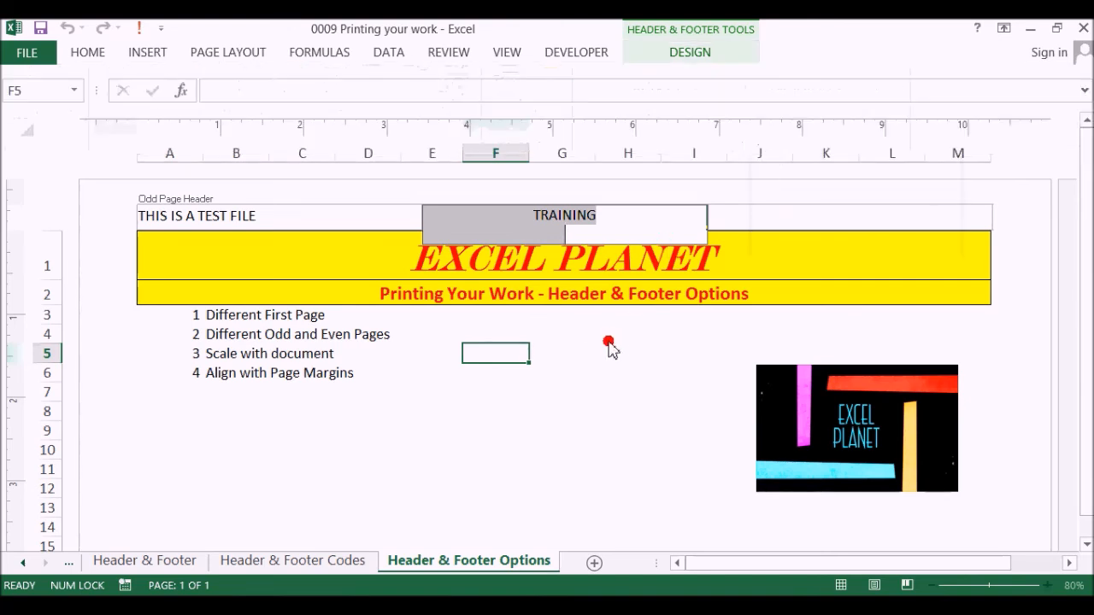
left_click(569, 336)
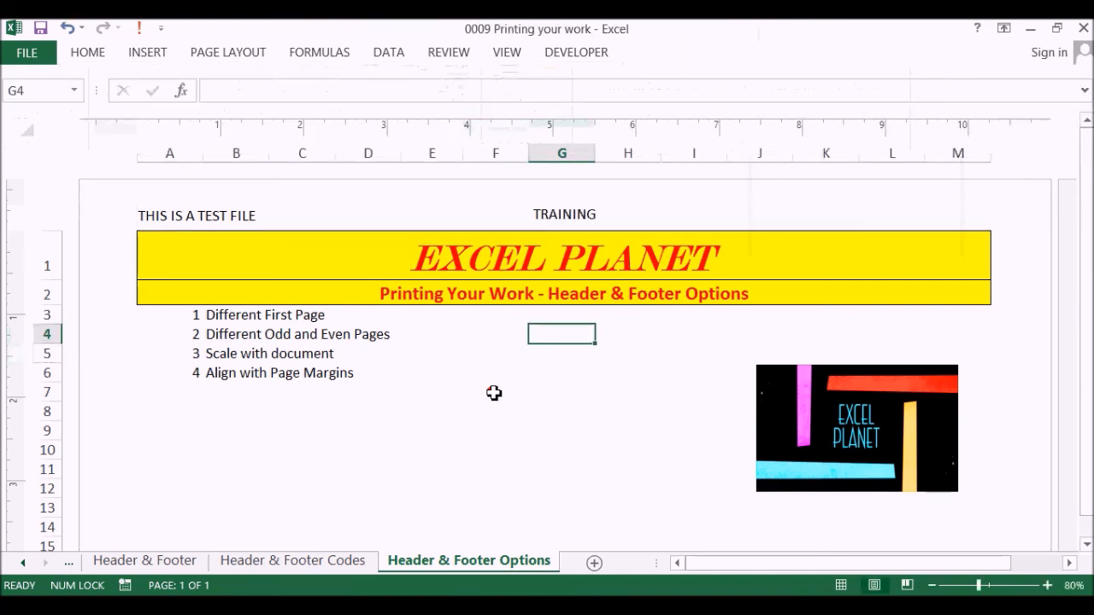
Review the Align with Page Margins option for the first page's header, leaving it enabled.
left_click(359, 376)
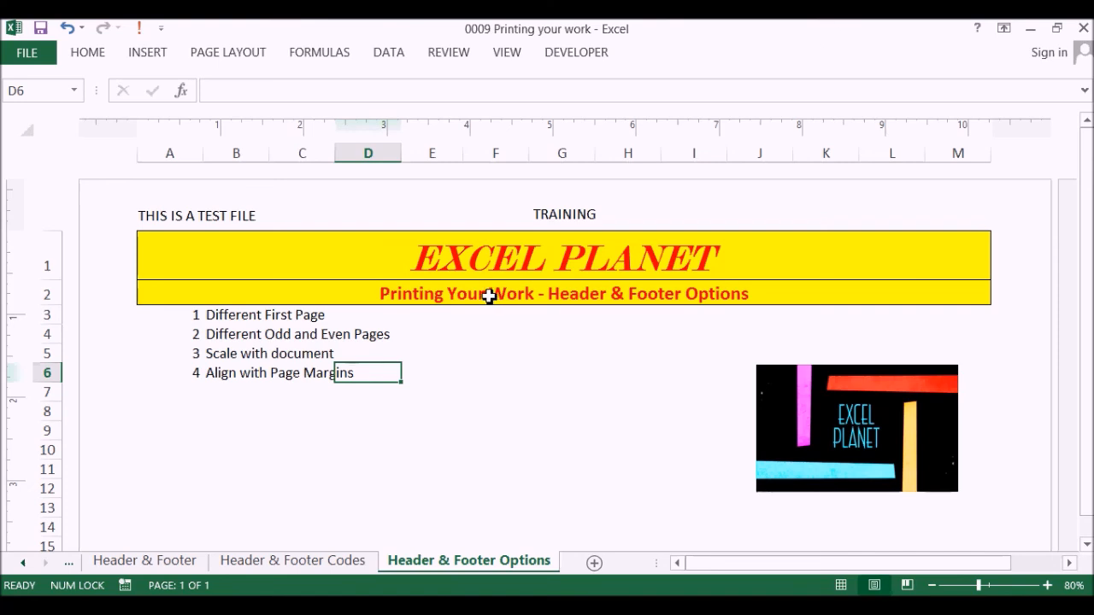
left_click(526, 183)
left_click(542, 213)
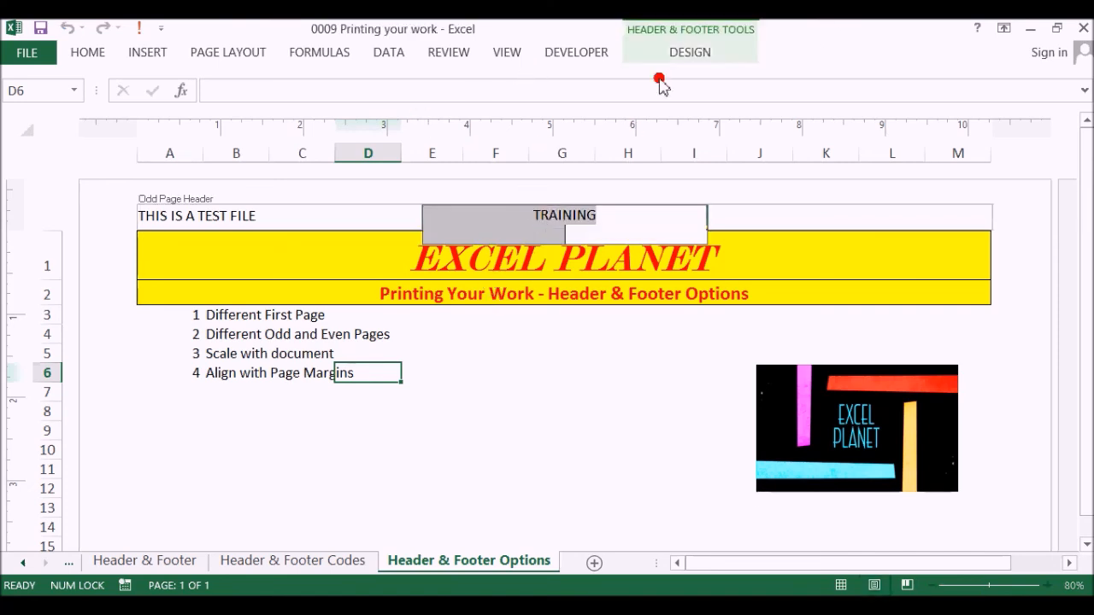
left_click(688, 54)
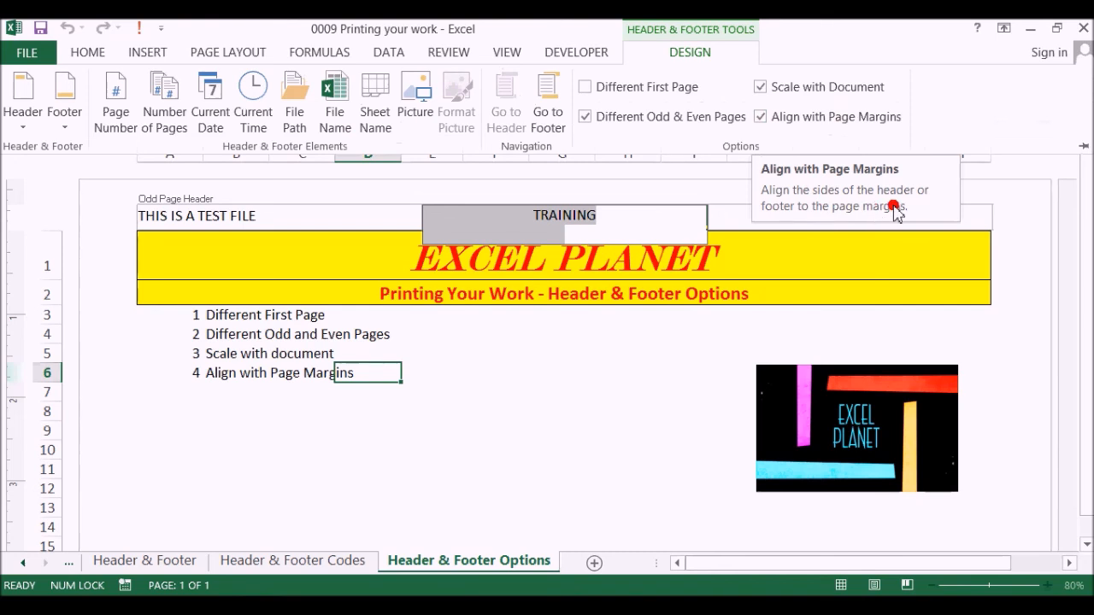
left_click(655, 342)
left_click_drag(304, 334, 303, 394)
left_click(407, 379)
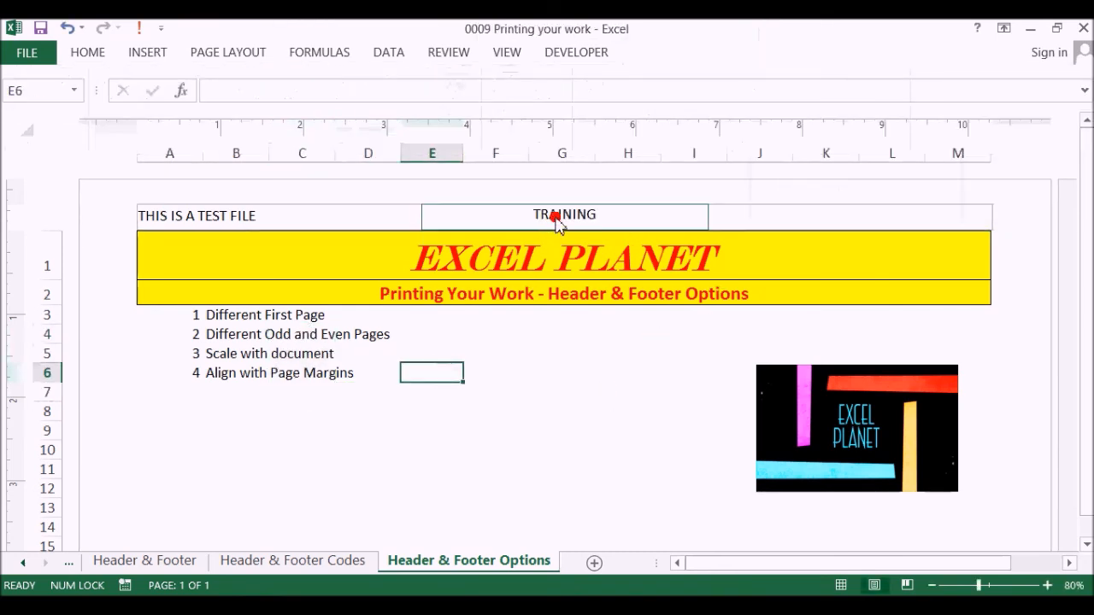
Review the available header and footer elements and options from the first page's centre header, without changing any.
left_click(552, 218)
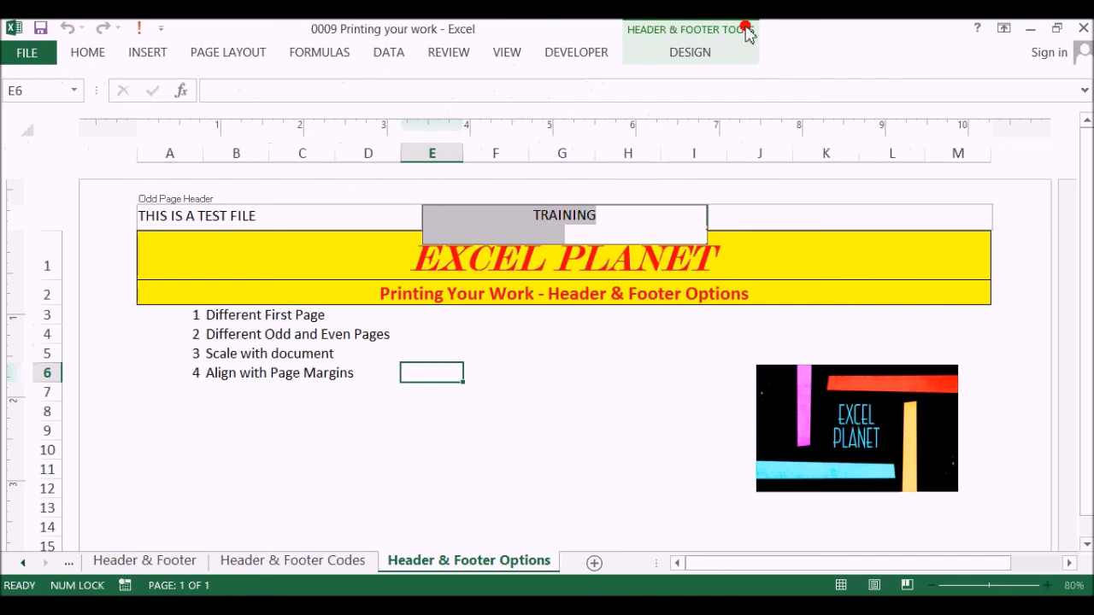
left_click(695, 53)
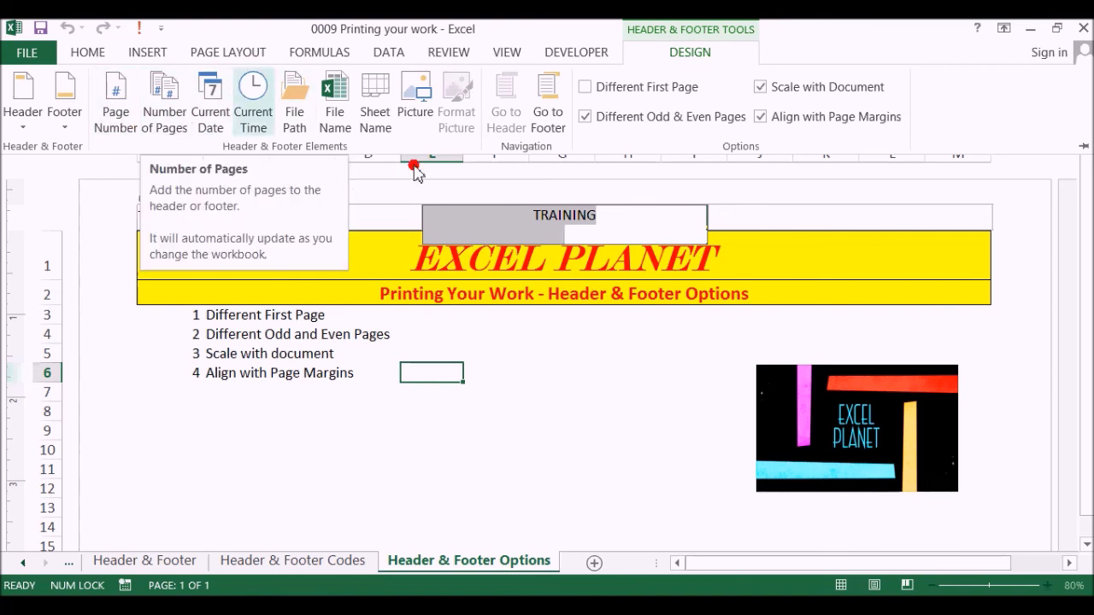
left_click(578, 391)
left_click(513, 380)
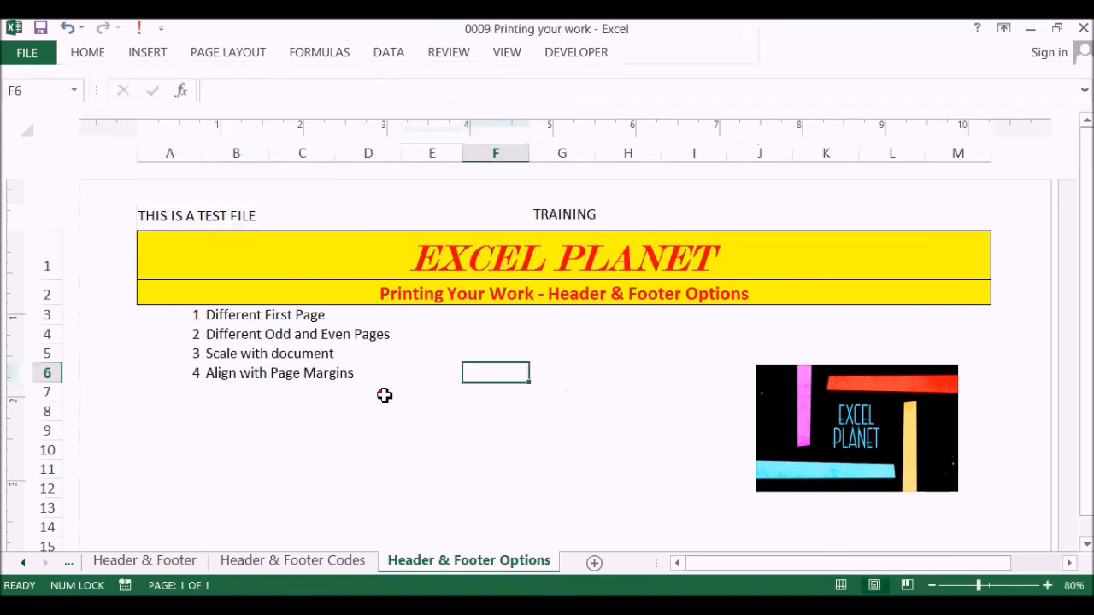